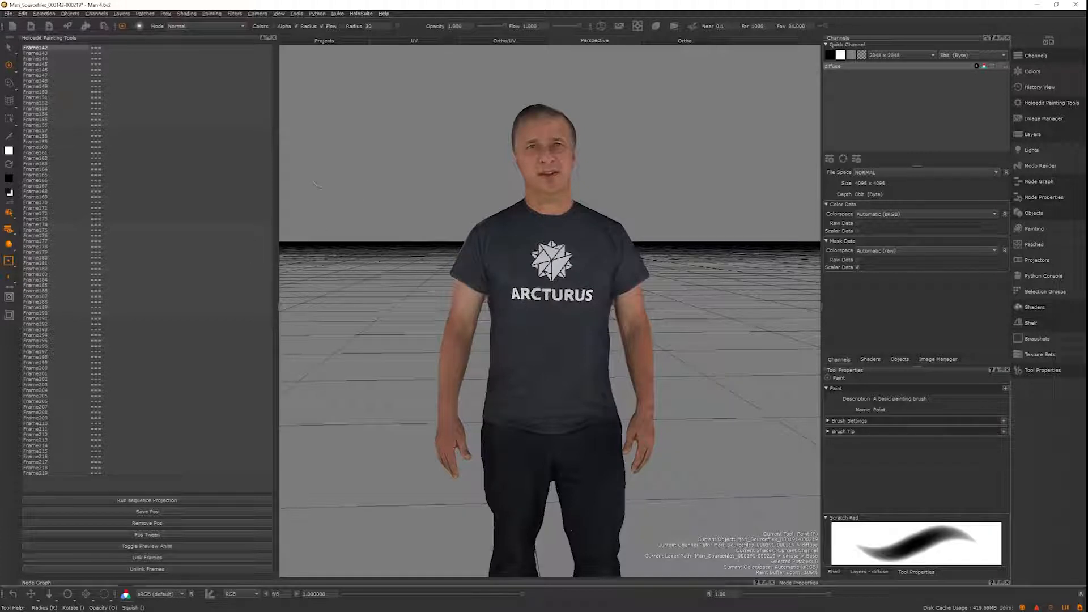
Paint out the viewer's right half of the star logo on Frame142 using the Clone Stamp with a brush radius of about 62
{"action": "mouse_move", "coordinate": [595, 222]}
{"action": "right_mouse_down", "text": "alt"}
{"action": "mouse_move", "coordinate": [621, 214]}
{"action": "mouse_move", "coordinate": [627, 231]}
{"action": "mouse_move", "coordinate": [667, 210]}
{"action": "right_mouse_up", "text": "alt"}
{"action": "middle_click_drag", "start_coordinate": [668, 208], "coordinate": [661, 240], "text": "alt"}
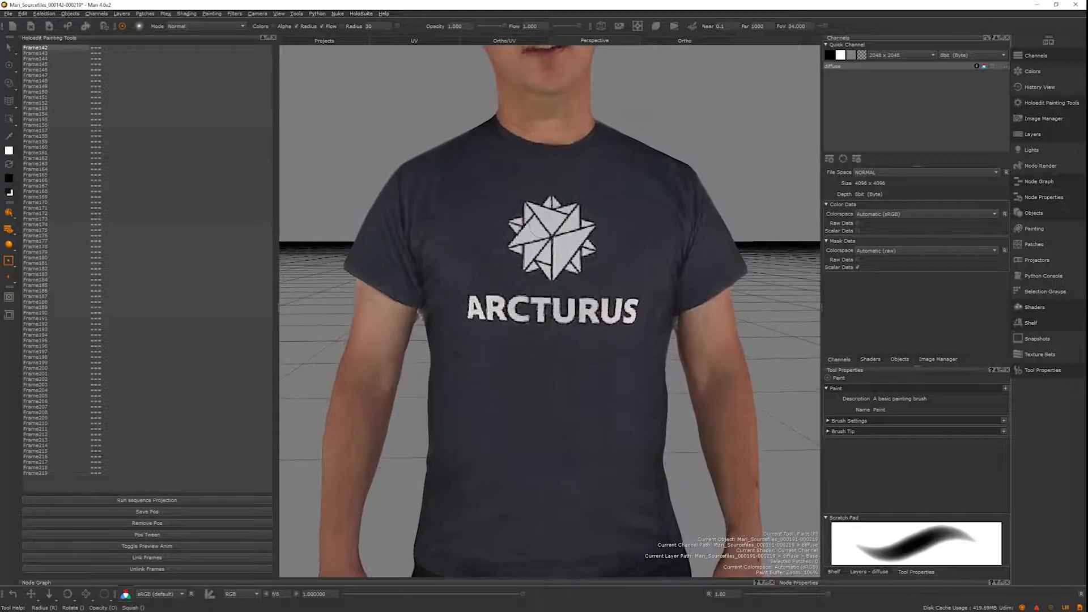
{"action": "right_click_drag", "start_coordinate": [593, 232], "coordinate": [619, 218], "text": "alt"}
{"action": "middle_click_drag", "start_coordinate": [619, 218], "coordinate": [620, 252], "text": "alt"}
{"action": "key", "text": "c"}
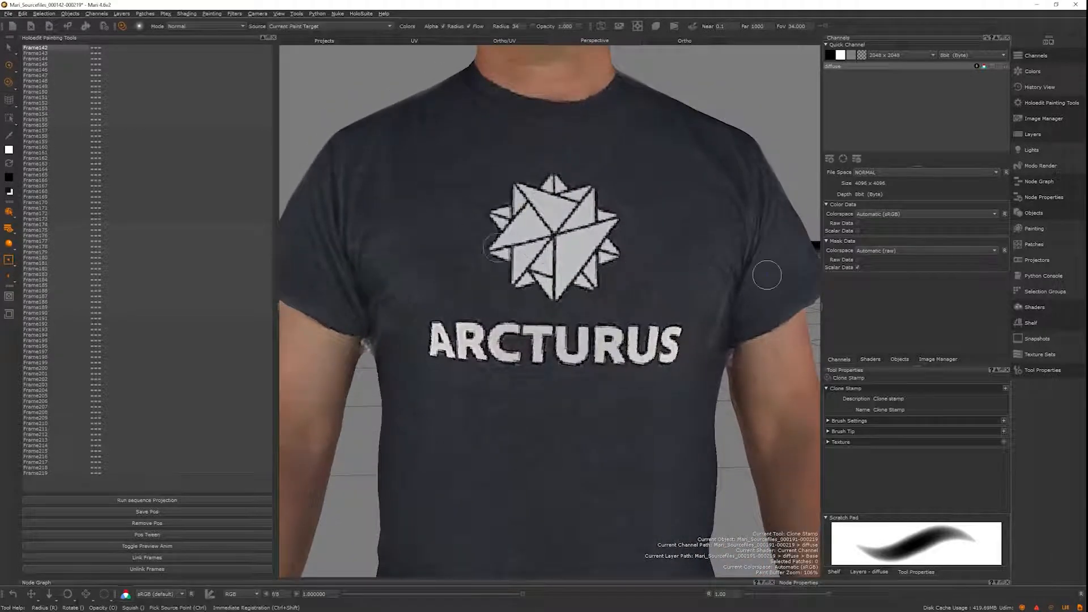
{"action": "left_click_drag", "start_coordinate": [688, 214], "coordinate": [702, 211]}
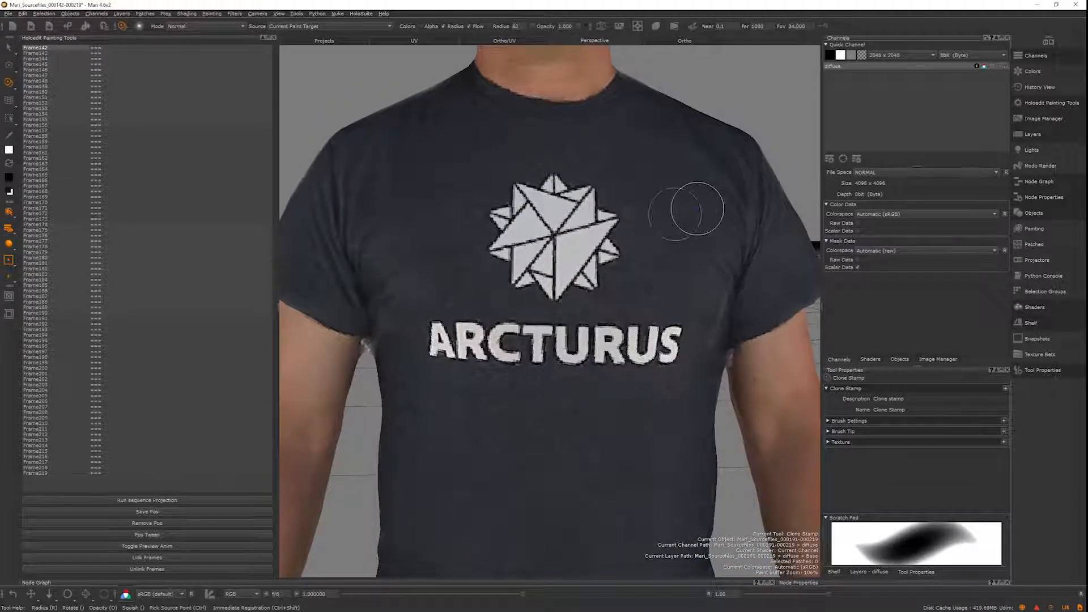
{"action": "mouse_move", "coordinate": [611, 265]}
{"action": "left_mouse_down"}
{"action": "mouse_move", "coordinate": [612, 250]}
{"action": "mouse_move", "coordinate": [581, 275]}
{"action": "mouse_move", "coordinate": [617, 218]}
{"action": "mouse_move", "coordinate": [577, 201]}
{"action": "mouse_move", "coordinate": [604, 215]}
{"action": "left_mouse_up"}
Clone nearby bare shirt fabric over the upper part of the star logo on Frame142
{"action": "left_click", "coordinate": [679, 217], "text": "ctrl"}
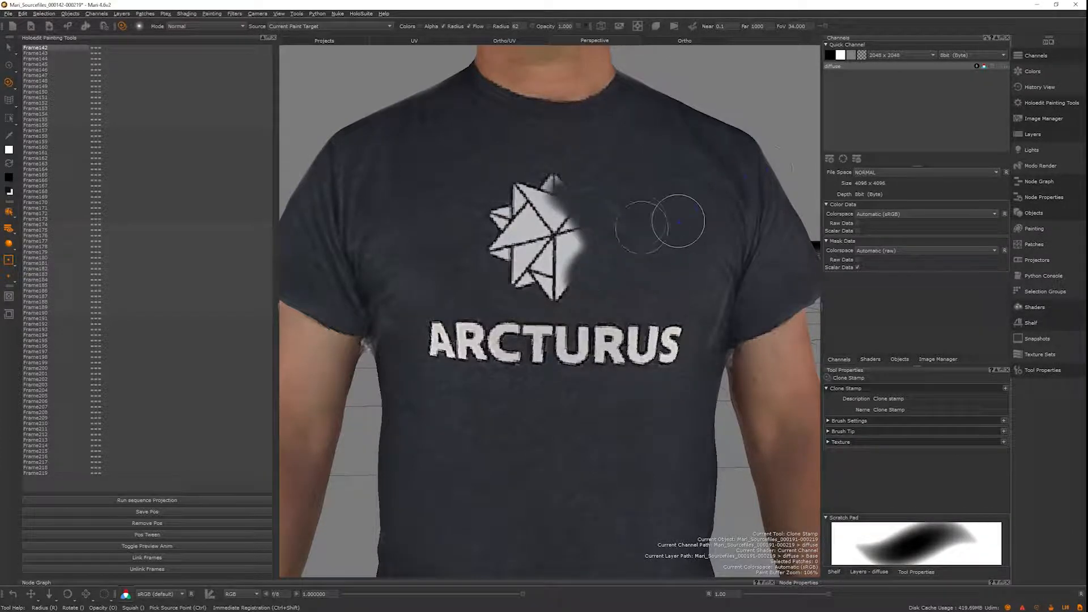
{"action": "mouse_move", "coordinate": [547, 180]}
{"action": "left_mouse_down"}
{"action": "mouse_move", "coordinate": [528, 196]}
{"action": "mouse_move", "coordinate": [576, 223]}
{"action": "mouse_move", "coordinate": [569, 244]}
{"action": "mouse_move", "coordinate": [544, 208]}
{"action": "mouse_move", "coordinate": [500, 215]}
{"action": "mouse_move", "coordinate": [531, 205]}
{"action": "mouse_move", "coordinate": [534, 218]}
{"action": "left_mouse_up"}
{"action": "left_click", "coordinate": [611, 189], "text": "ctrl"}
{"action": "left_click", "coordinate": [606, 191], "text": "ctrl"}
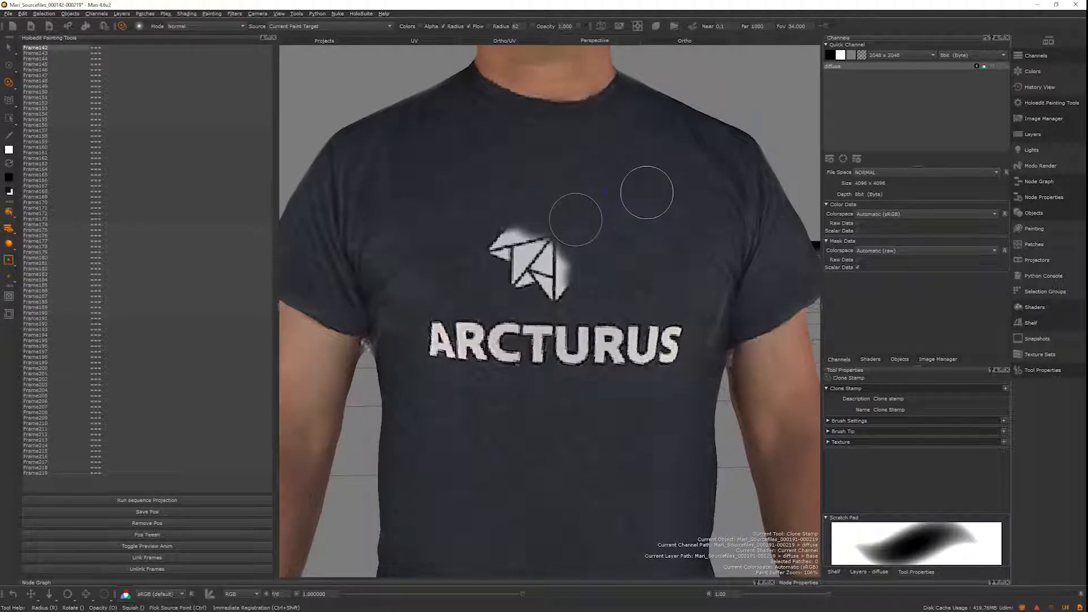
Enlarge the Clone Stamp radius to about 102 and cover the last piece of the star logo with shirt fabric
{"action": "mouse_move", "coordinate": [573, 223]}
{"action": "left_mouse_down", "text": "alt"}
{"action": "mouse_move", "coordinate": [610, 224]}
{"action": "mouse_move", "coordinate": [495, 201]}
{"action": "mouse_move", "coordinate": [507, 179]}
{"action": "left_mouse_up", "text": "alt"}
{"action": "key", "text": "r"}
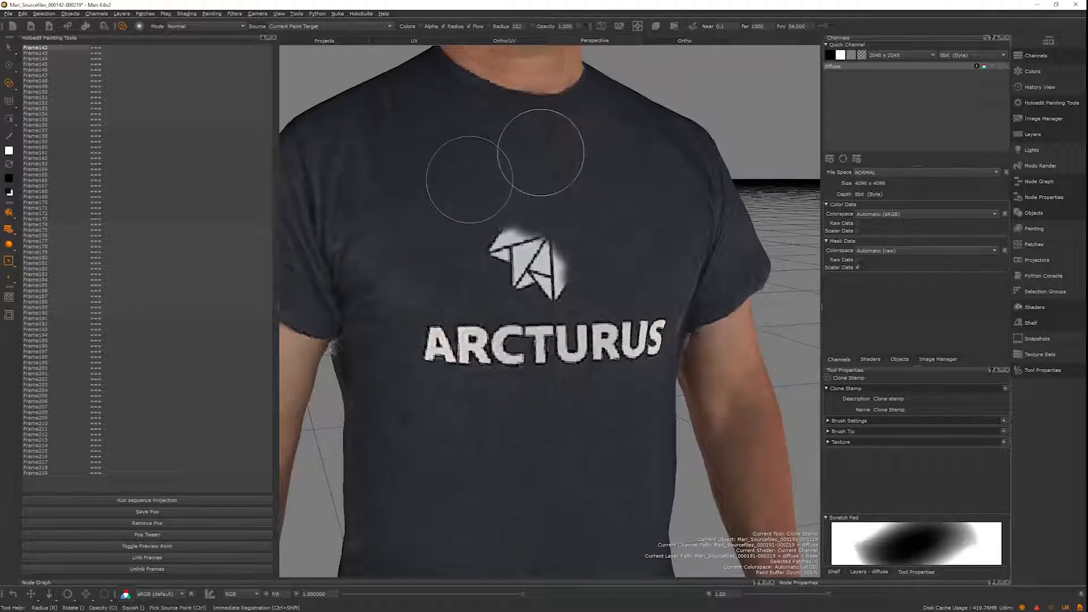
{"action": "left_click", "coordinate": [482, 183], "text": "ctrl"}
{"action": "left_click_drag", "start_coordinate": [530, 252], "coordinate": [546, 276]}
{"action": "left_click", "coordinate": [457, 214], "text": "ctrl"}
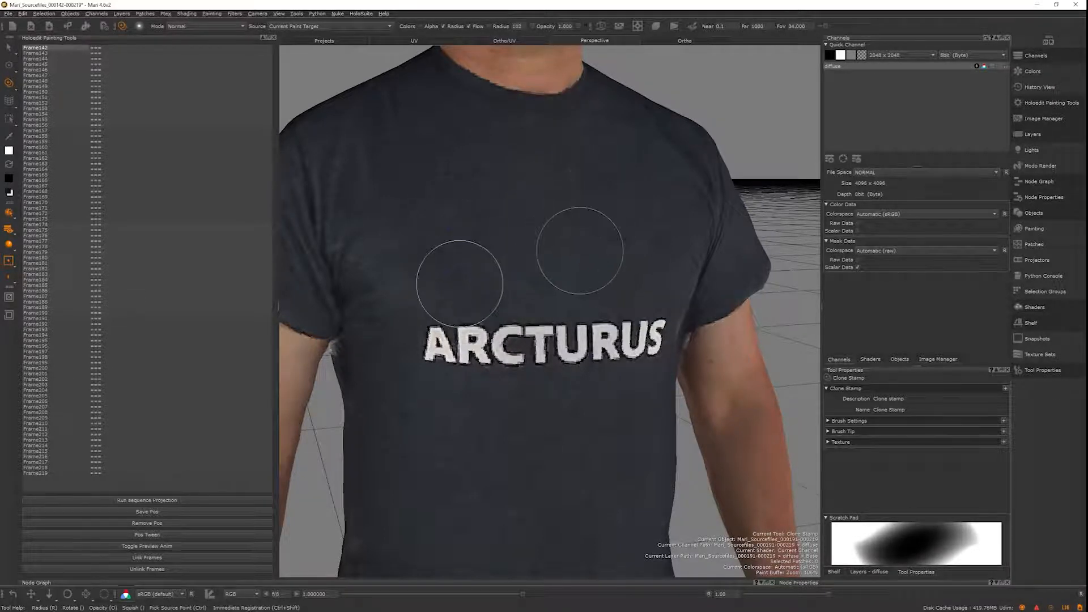
Link Frame142 through Frame156 as one group and reselect Frame142
{"action": "mouse_move", "coordinate": [558, 255]}
{"action": "left_mouse_down", "text": "alt"}
{"action": "mouse_move", "coordinate": [518, 257]}
{"action": "mouse_move", "coordinate": [511, 269]}
{"action": "left_mouse_up", "text": "alt"}
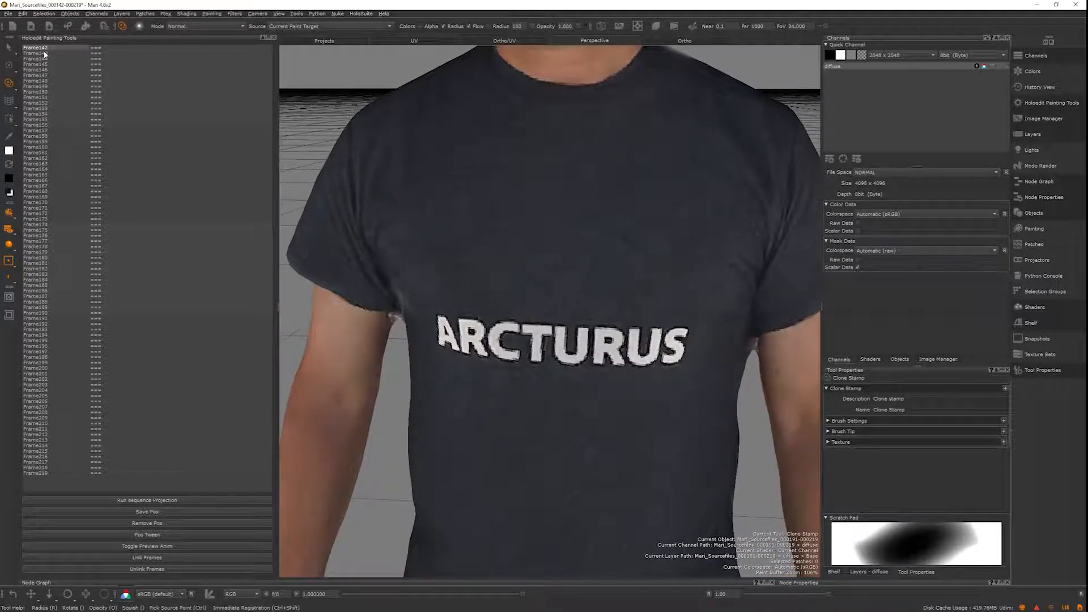
{"action": "left_click_drag", "start_coordinate": [45, 55], "coordinate": [53, 129]}
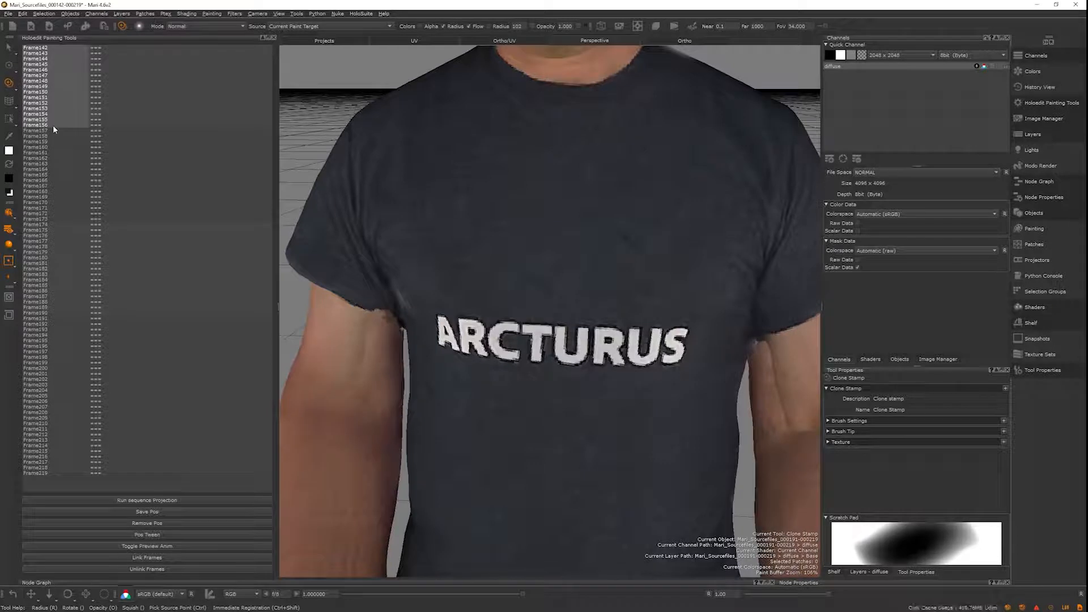
{"action": "left_click", "coordinate": [148, 558]}
{"action": "left_click", "coordinate": [62, 47]}
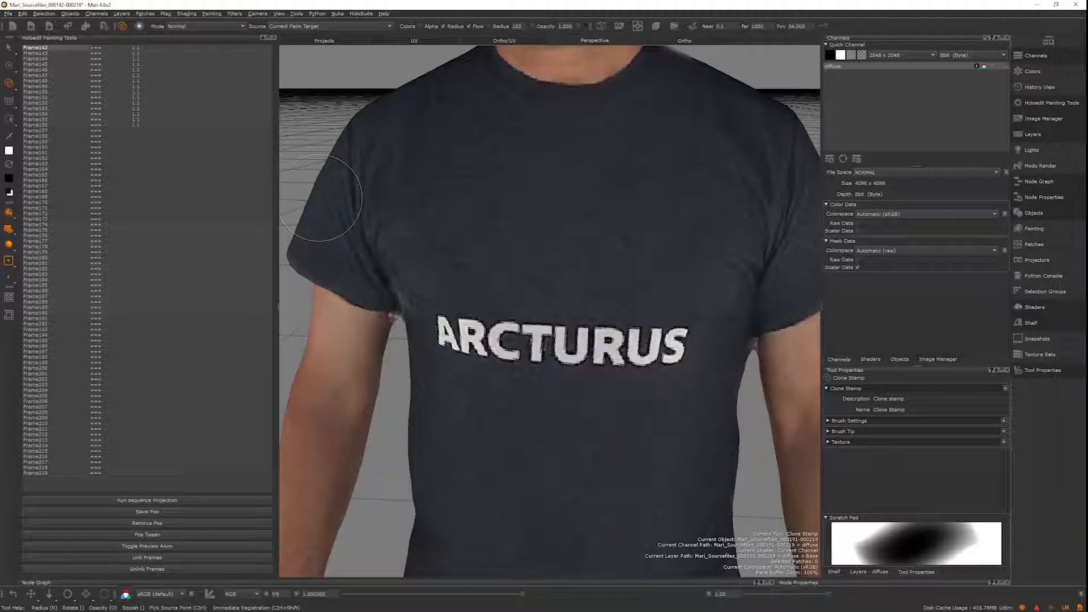
Clone the clean chest fabric above the ARCTURUS lettering into the paint buffer on Frame142, and undo the camera move
{"action": "middle_click_drag", "start_coordinate": [617, 241], "coordinate": [596, 278], "text": "alt"}
{"action": "left_click", "coordinate": [554, 287], "text": "ctrl"}
{"action": "scroll", "coordinate": [564, 287], "scroll_direction": "up", "scroll_amount": 3}
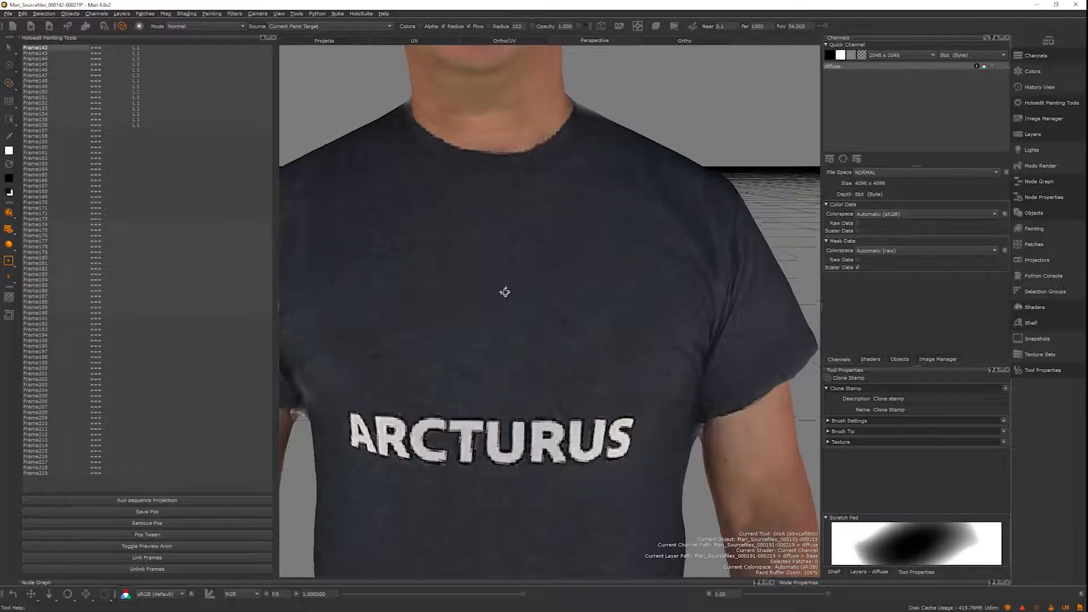
{"action": "left_click_drag", "start_coordinate": [505, 292], "coordinate": [552, 277], "text": "alt"}
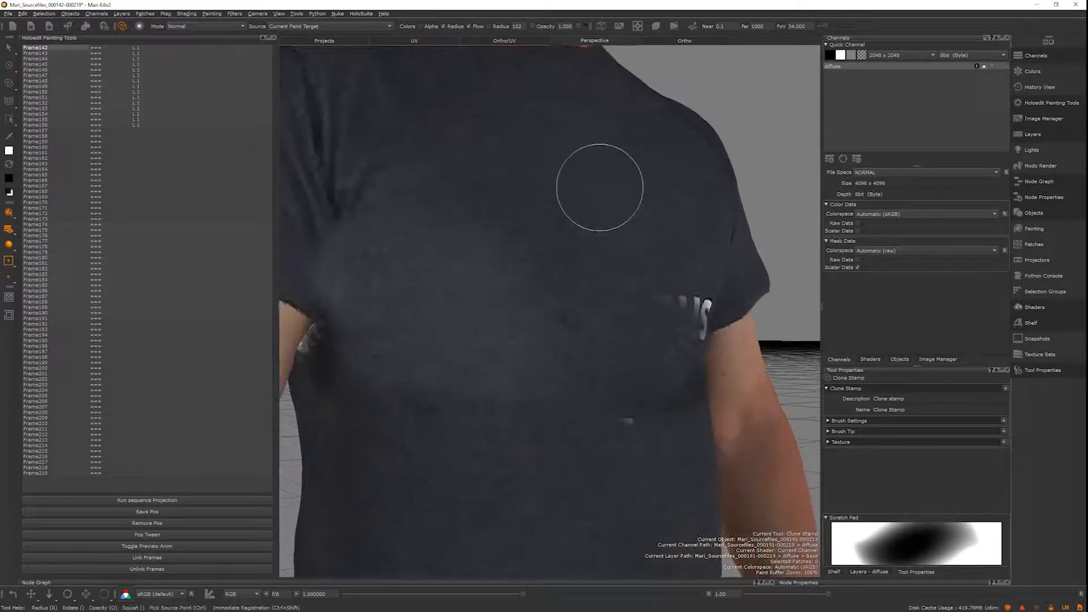
{"action": "left_click_drag", "start_coordinate": [637, 176], "coordinate": [604, 201], "text": "alt"}
{"action": "key", "text": "ctrl+z"}
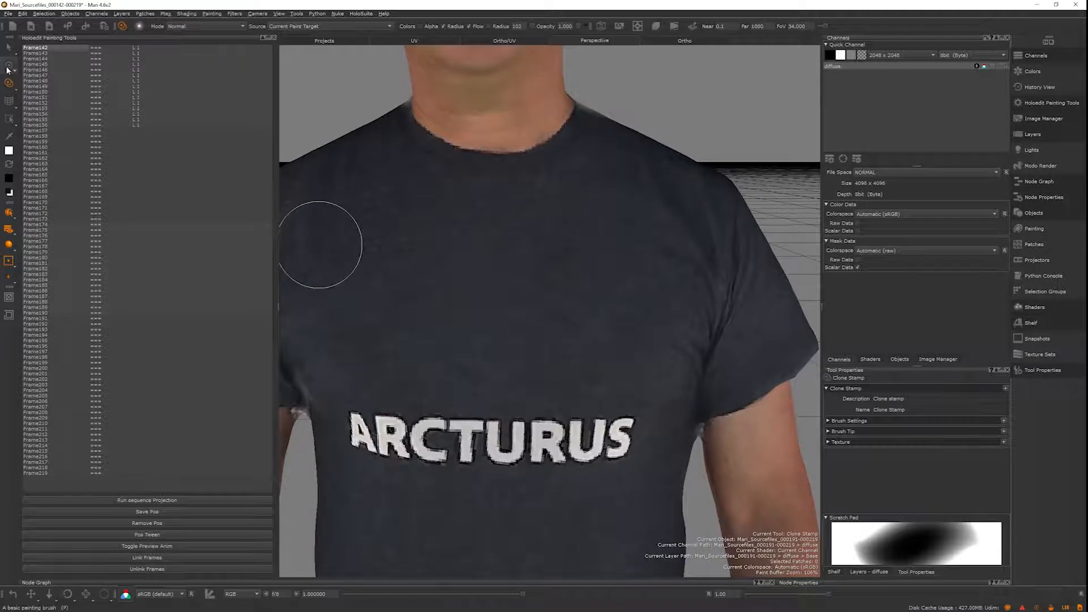
Set up the Paint Buffer Eraser with a radius of about 118 and undo the camera pan
{"action": "key", "text": "e"}
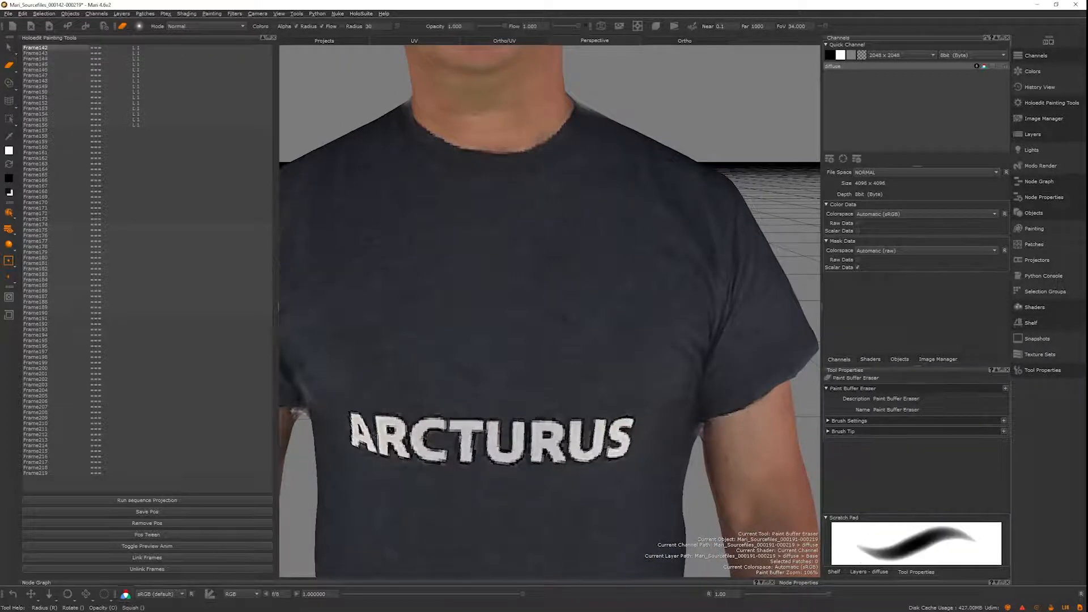
{"action": "key", "text": "r"}
{"action": "left_click_drag", "start_coordinate": [758, 444], "coordinate": [805, 444]}
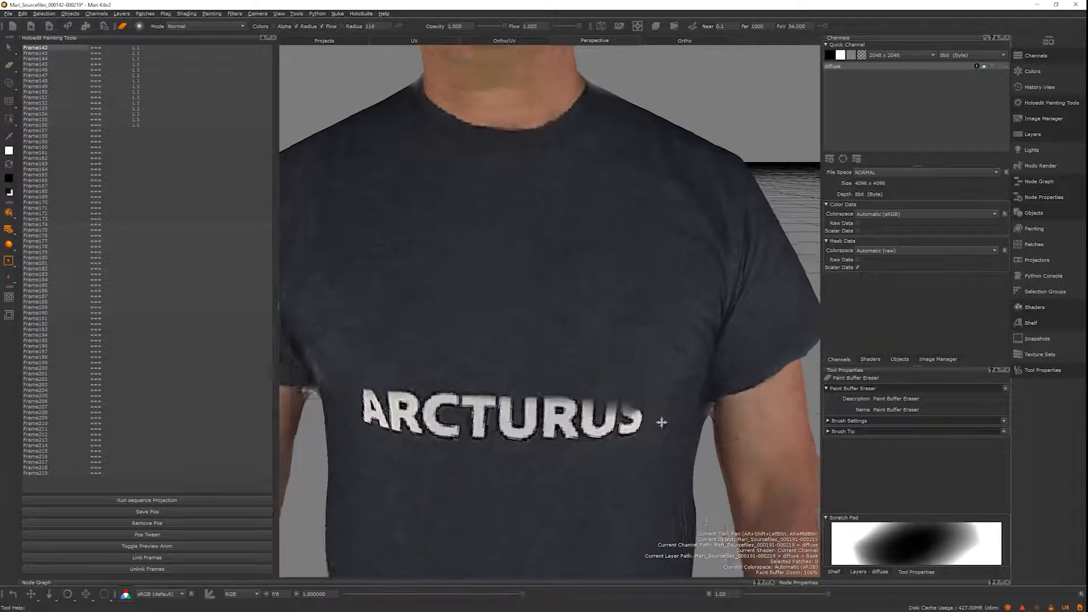
{"action": "middle_click_drag", "start_coordinate": [651, 457], "coordinate": [680, 333]}
{"action": "key", "text": "ctrl+z"}
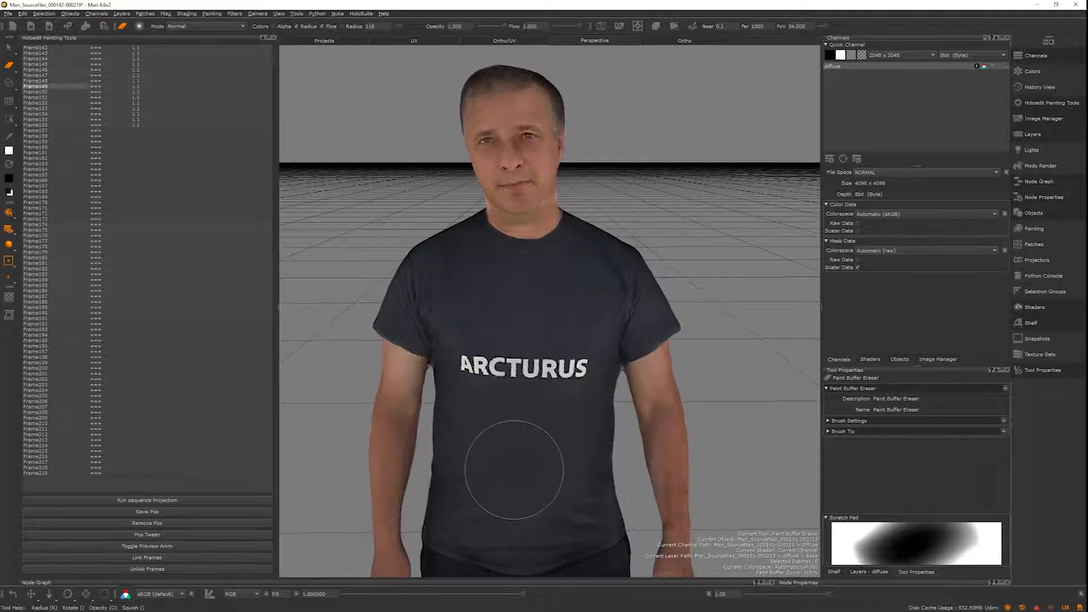
Inspect the cleaned chest area up close, comparing Frame143 and Frame142
{"action": "right_click_drag", "start_coordinate": [509, 417], "coordinate": [619, 419], "text": "alt"}
{"action": "middle_click_drag", "start_coordinate": [487, 441], "coordinate": [543, 403], "text": "alt"}
{"action": "scroll", "coordinate": [542, 403], "scroll_direction": "up", "scroll_amount": 2}
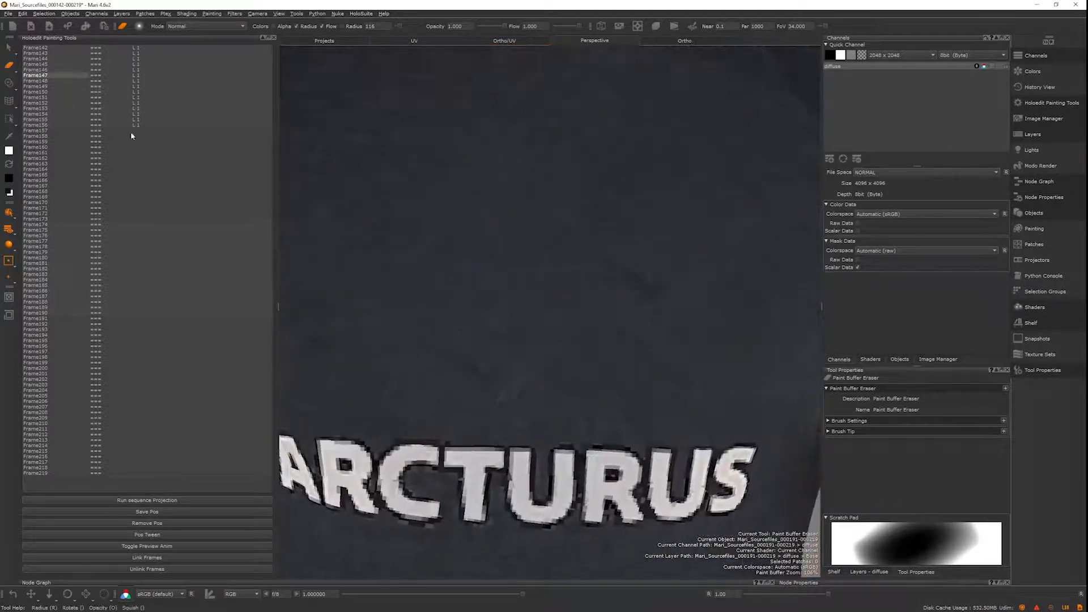
{"action": "left_click", "coordinate": [70, 53]}
{"action": "left_click", "coordinate": [56, 48]}
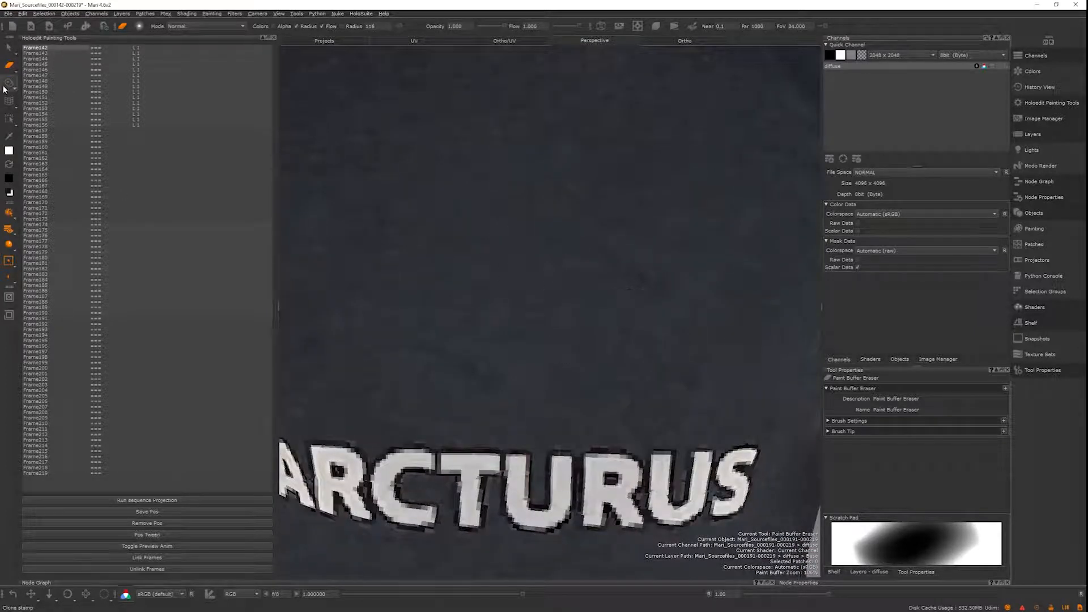
Retouch the fabric above the lettering on Frame142 with the Clone Stamp and bake the paint
{"action": "key", "text": "c"}
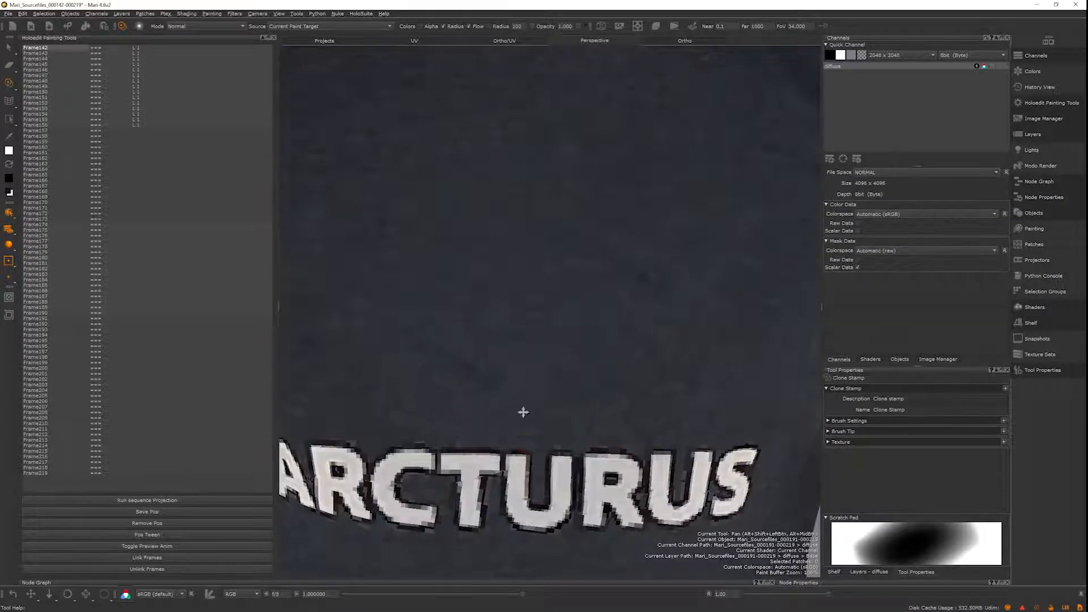
{"action": "middle_click_drag", "start_coordinate": [522, 413], "coordinate": [521, 405]}
{"action": "key", "text": "ctrl+z"}
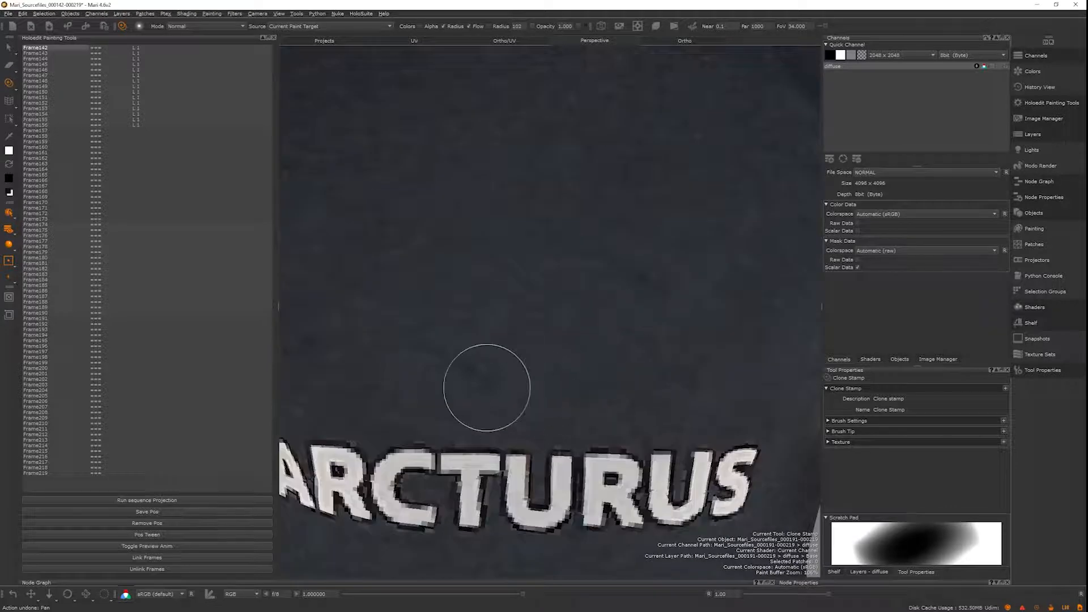
{"action": "key", "text": "b"}
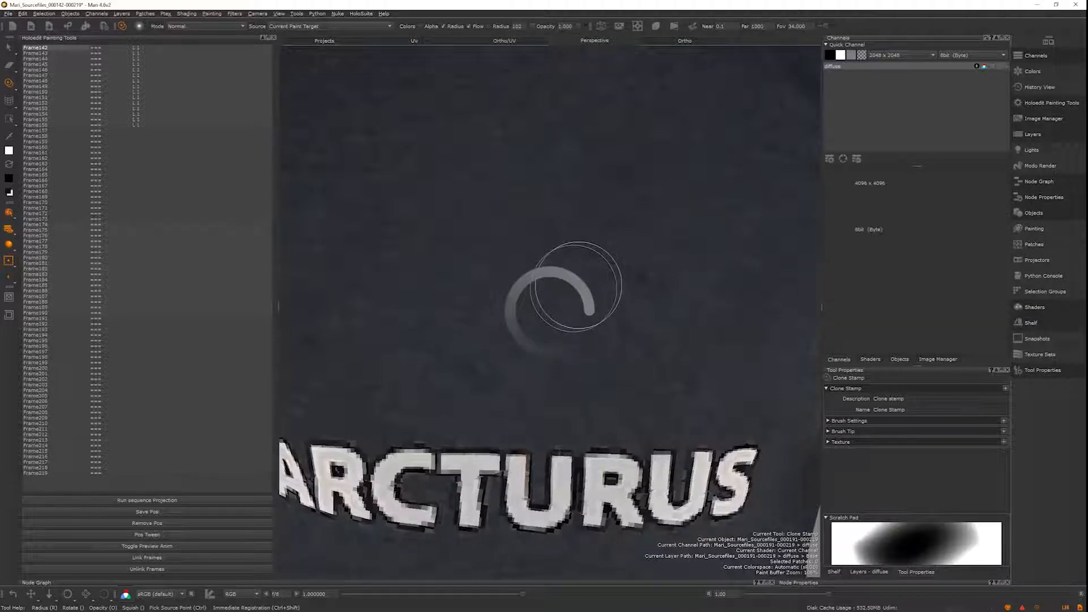
Check the logo removal on the full figure by stepping through the linked frames around Frame149
{"action": "right_click_drag", "start_coordinate": [718, 316], "coordinate": [693, 384], "text": "alt"}
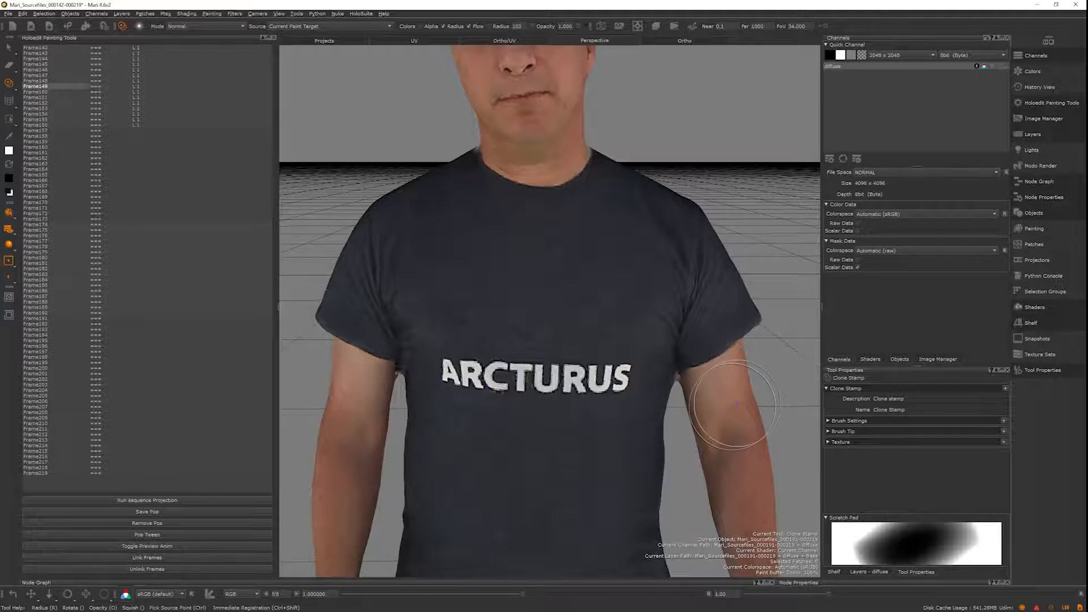
{"action": "mouse_move", "coordinate": [733, 436]}
{"action": "right_mouse_down", "text": "alt"}
{"action": "mouse_move", "coordinate": [698, 408]}
{"action": "mouse_move", "coordinate": [744, 391]}
{"action": "right_mouse_up", "text": "alt"}
{"action": "middle_click_drag", "start_coordinate": [727, 436], "coordinate": [716, 379], "text": "alt"}
{"action": "right_click_drag", "start_coordinate": [717, 378], "coordinate": [673, 389], "text": "alt"}
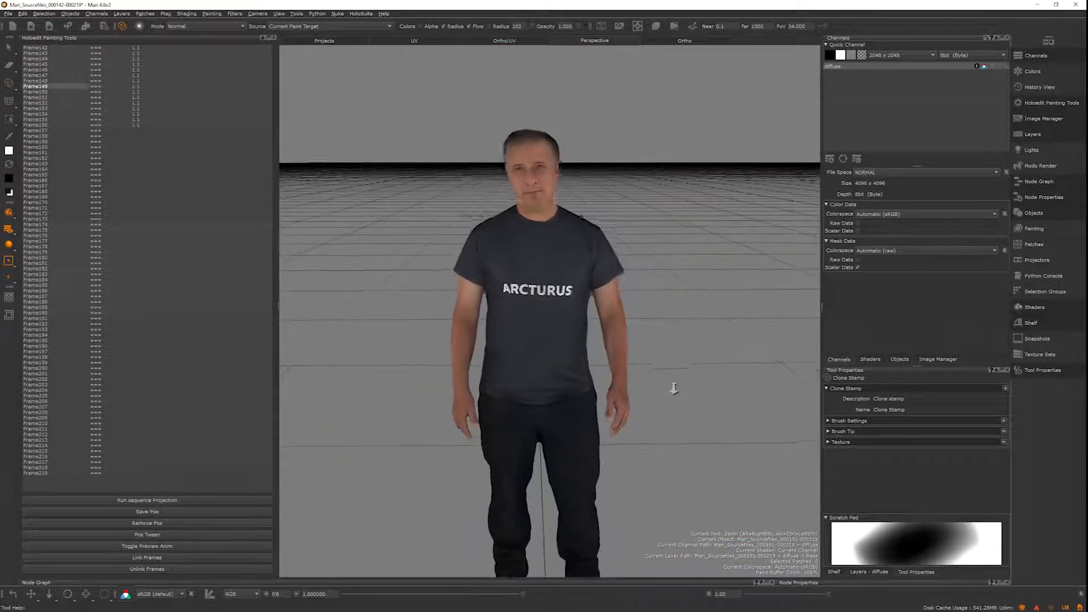
{"action": "left_click_drag", "start_coordinate": [673, 389], "coordinate": [672, 355], "text": "alt"}
{"action": "middle_click_drag", "start_coordinate": [673, 355], "coordinate": [664, 296], "text": "alt"}
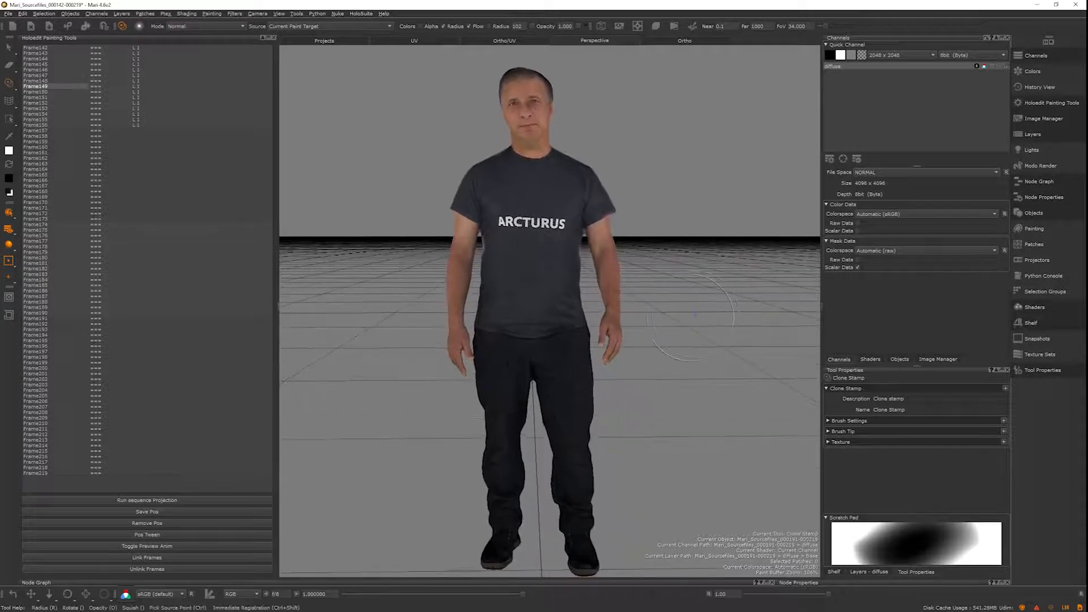
{"action": "key", "text": "Right"}
{"action": "key", "text": "Right"}
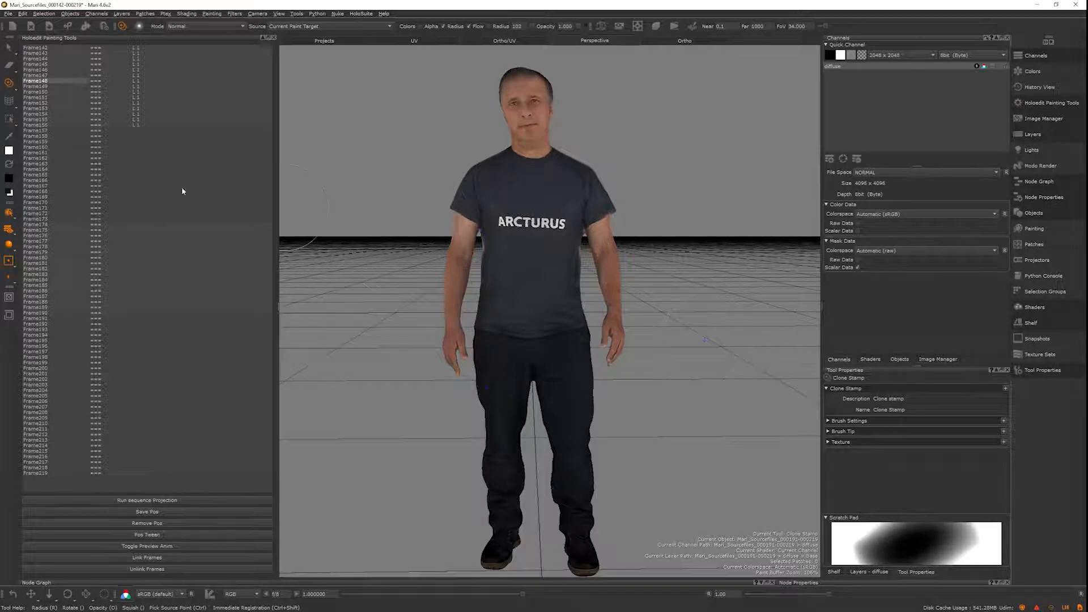
Clone the clean chest fabric of Frame156 into the paint buffer and carry it over to Frame157 to cover the star logo
{"action": "left_click", "coordinate": [45, 131]}
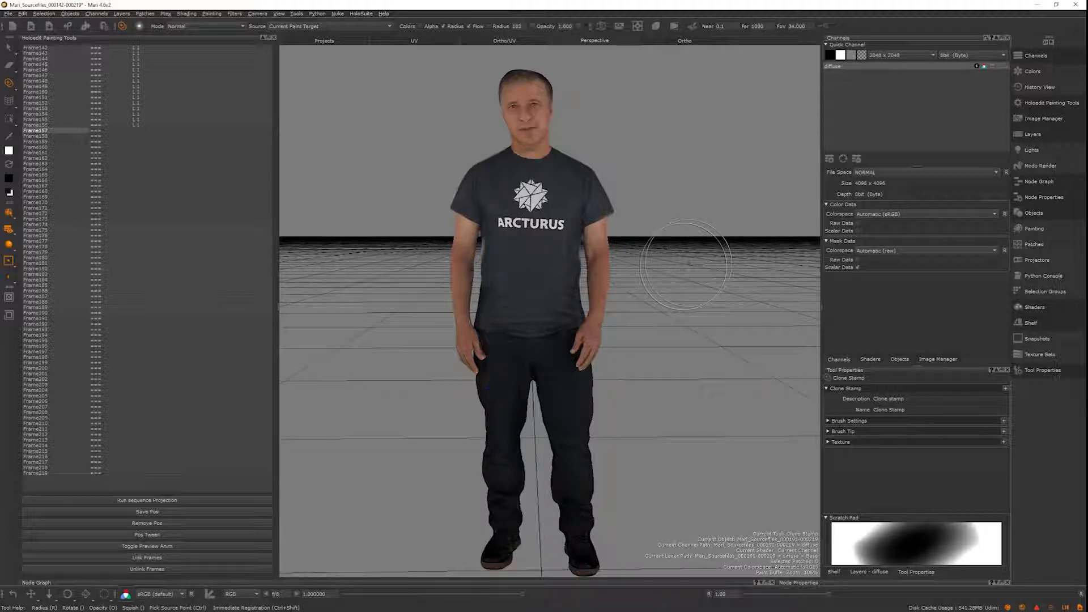
{"action": "key", "text": "Left"}
{"action": "right_click_drag", "start_coordinate": [559, 191], "coordinate": [690, 188], "text": "alt"}
{"action": "middle_click_drag", "start_coordinate": [627, 200], "coordinate": [720, 550], "text": "alt"}
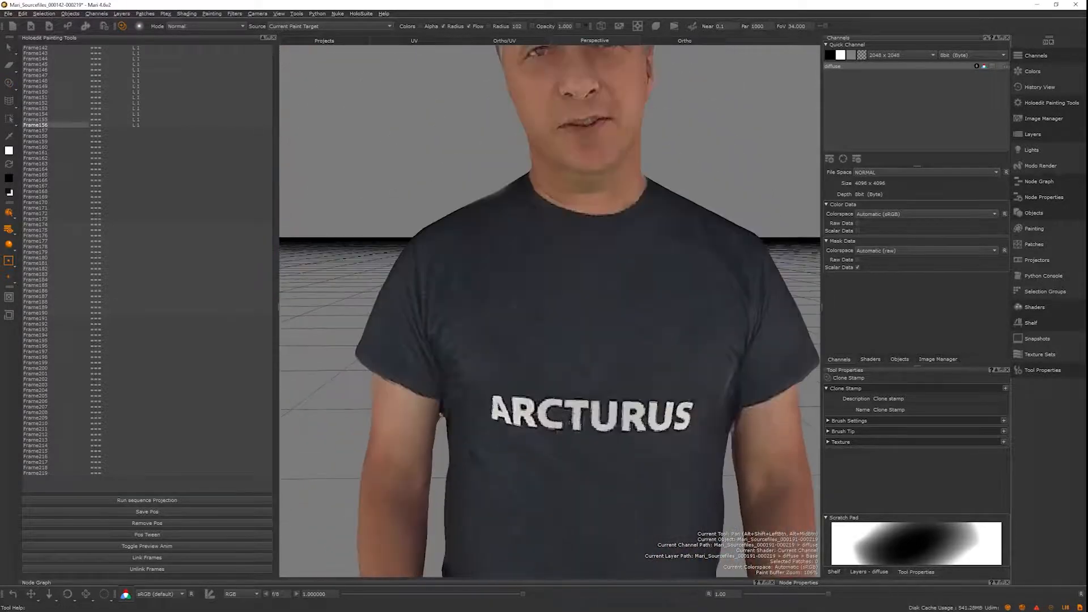
{"action": "right_click_drag", "start_coordinate": [697, 317], "coordinate": [721, 309], "text": "alt"}
{"action": "middle_click_drag", "start_coordinate": [722, 308], "coordinate": [621, 321], "text": "alt"}
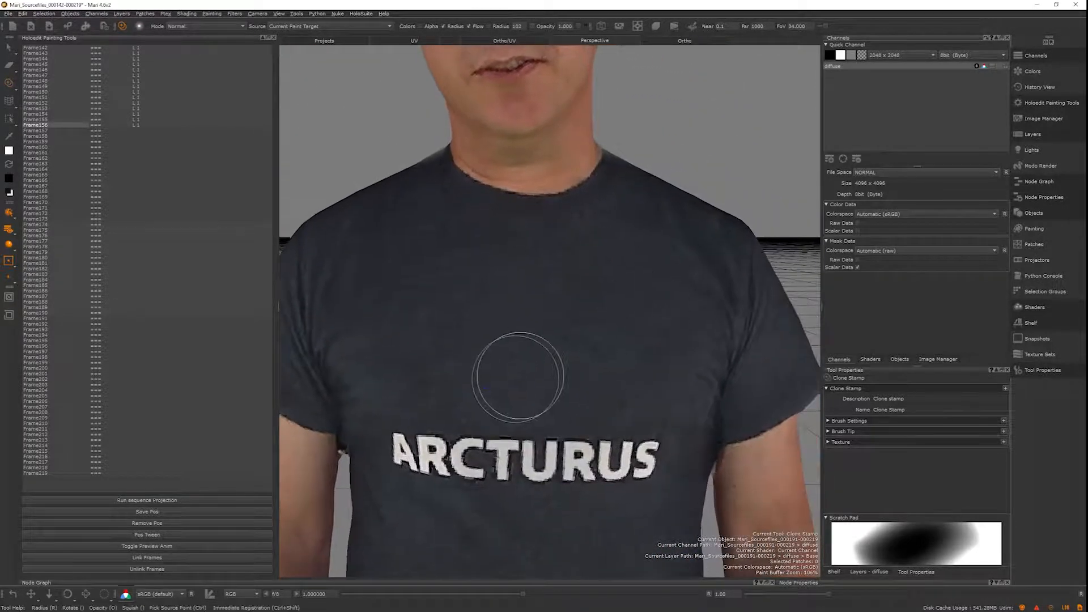
{"action": "right_click_drag", "start_coordinate": [518, 376], "coordinate": [532, 388], "text": "alt"}
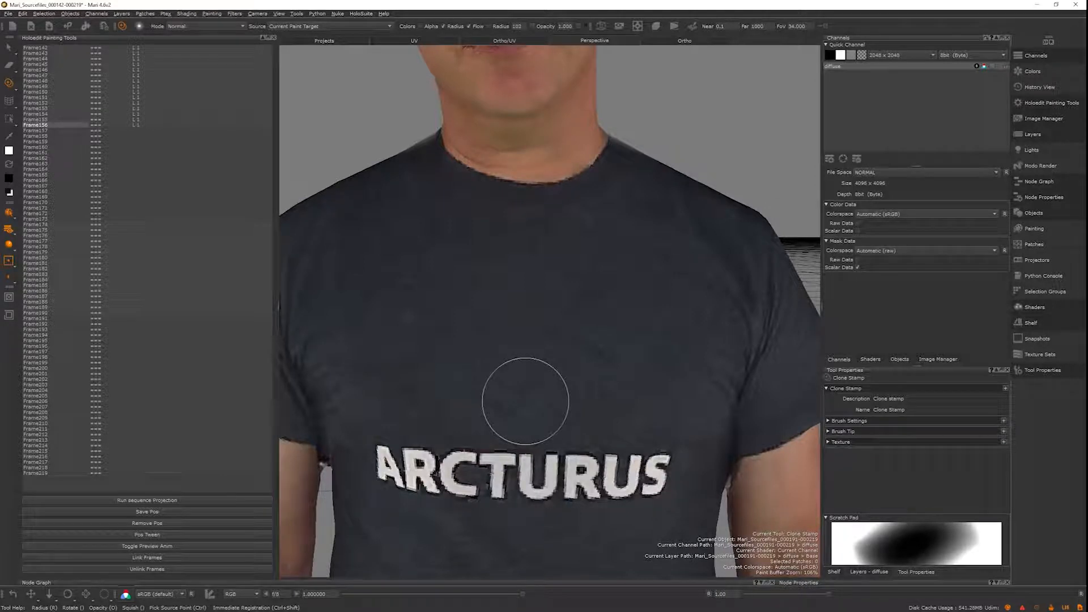
{"action": "key", "text": "Down"}
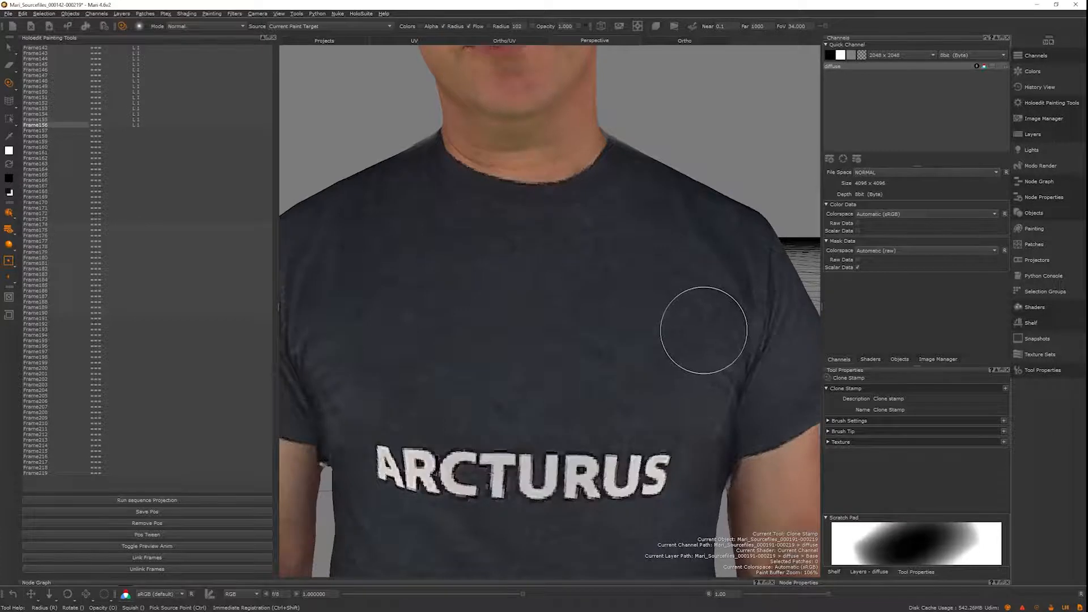
{"action": "key", "text": "alt+shift"}
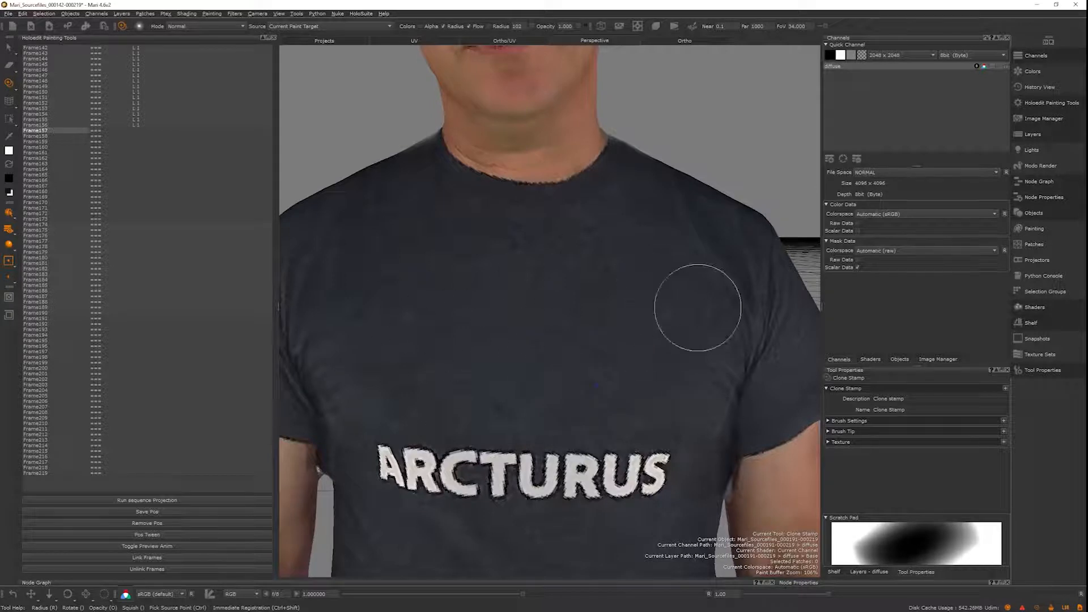
Refine the cloned fabric on the upper chest of Frame157, undo the camera pan, and switch to the Paint Buffer Eraser
{"action": "left_click", "coordinate": [557, 331], "text": "ctrl"}
{"action": "left_click_drag", "start_coordinate": [528, 286], "coordinate": [539, 293]}
{"action": "left_click", "coordinate": [549, 294], "text": "ctrl"}
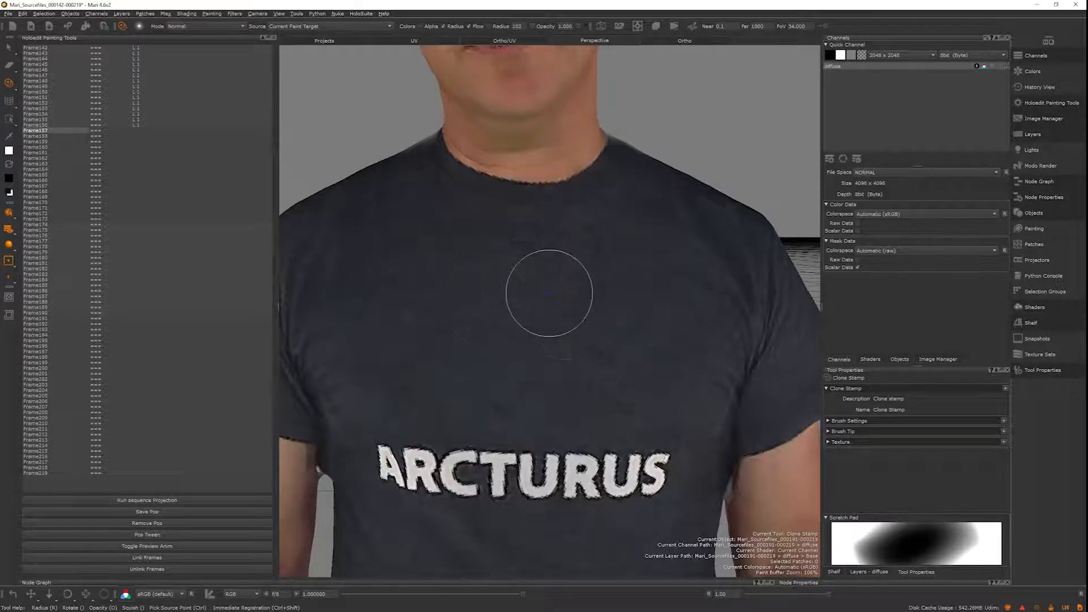
{"action": "middle_click_drag", "start_coordinate": [731, 374], "coordinate": [692, 316], "text": "alt"}
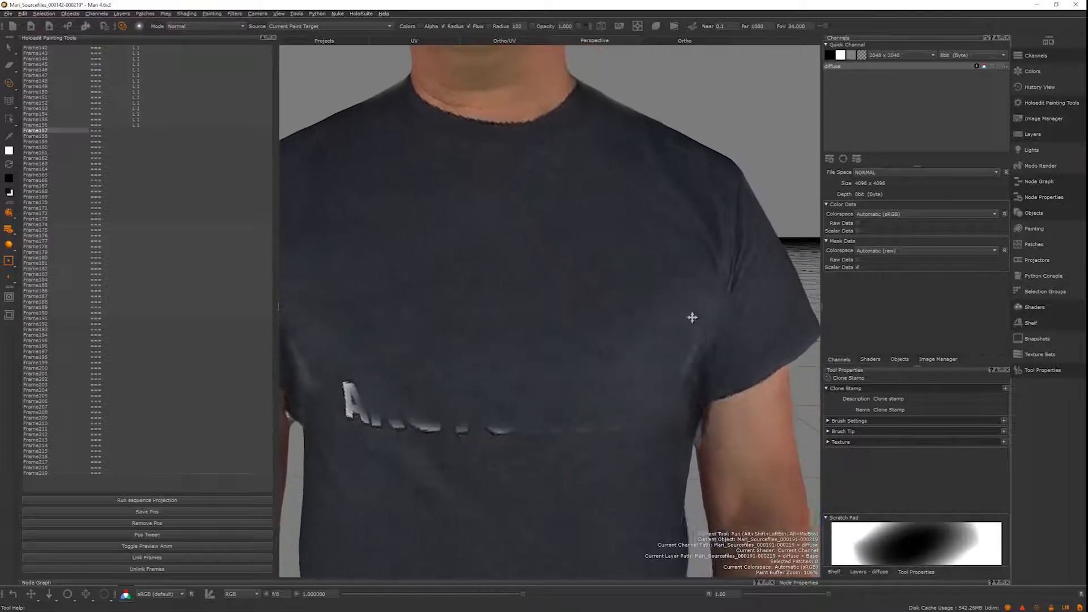
{"action": "key", "text": "ctrl+z"}
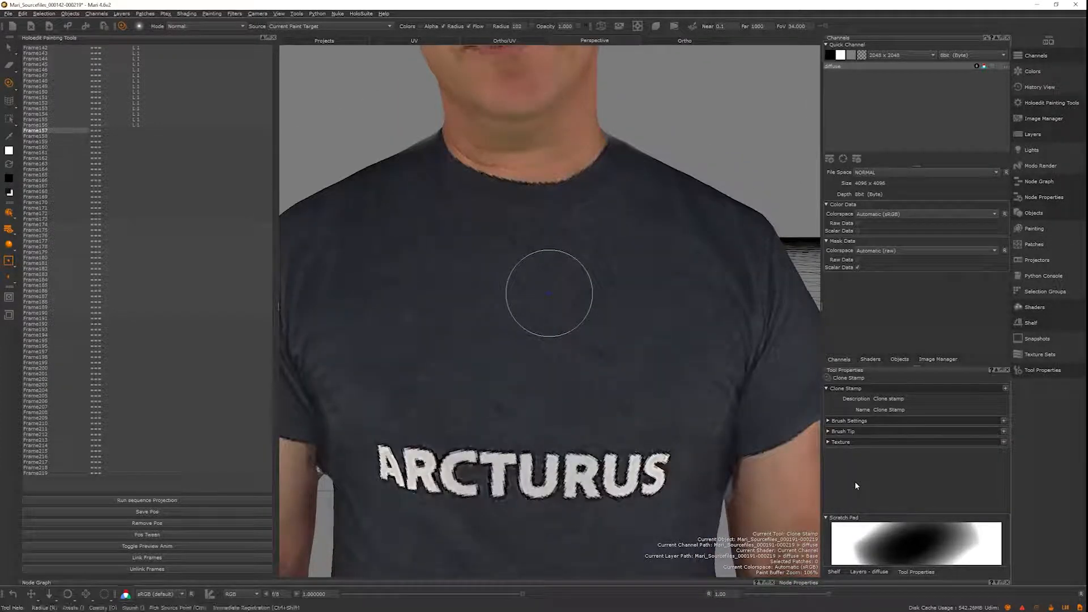
{"action": "key", "text": "e"}
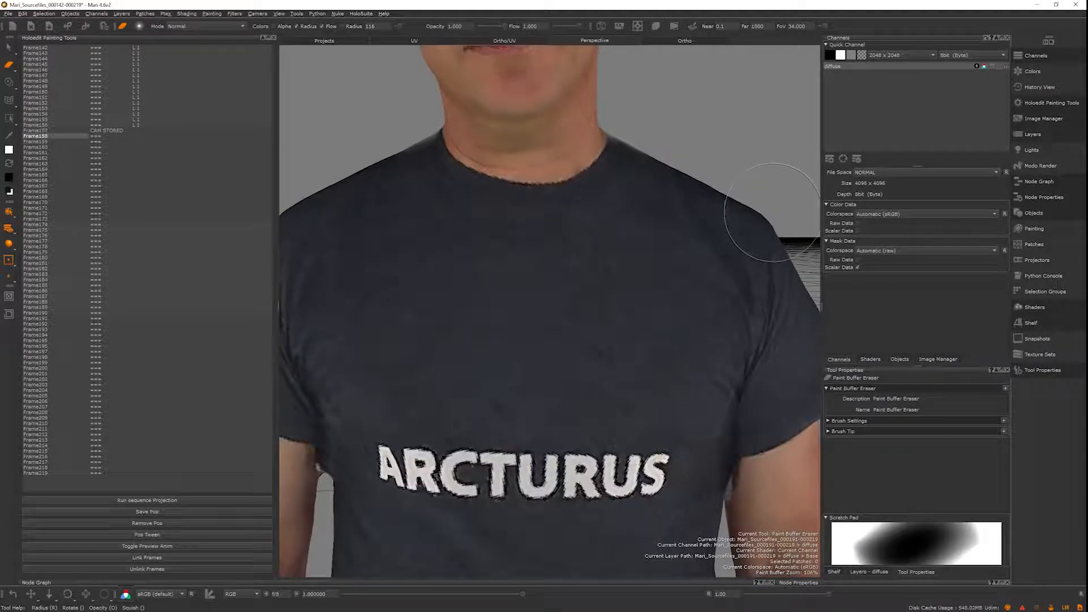
Match and store the camera positions of Frame158 and Frame159, and check the paint alignment on the frames up to Frame162
{"action": "key", "text": "alt+shift"}
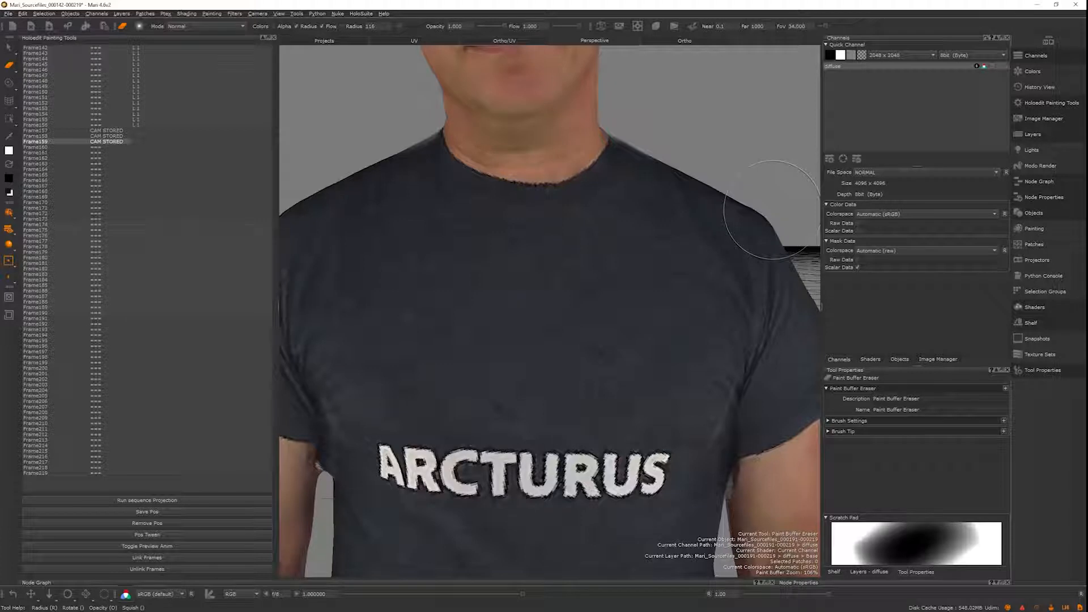
{"action": "key", "text": "Down"}
{"action": "key", "text": "Down"}
{"action": "key", "text": "Down"}
{"action": "key", "text": "Down"}
{"action": "key", "text": "Down"}
{"action": "key", "text": "Down"}
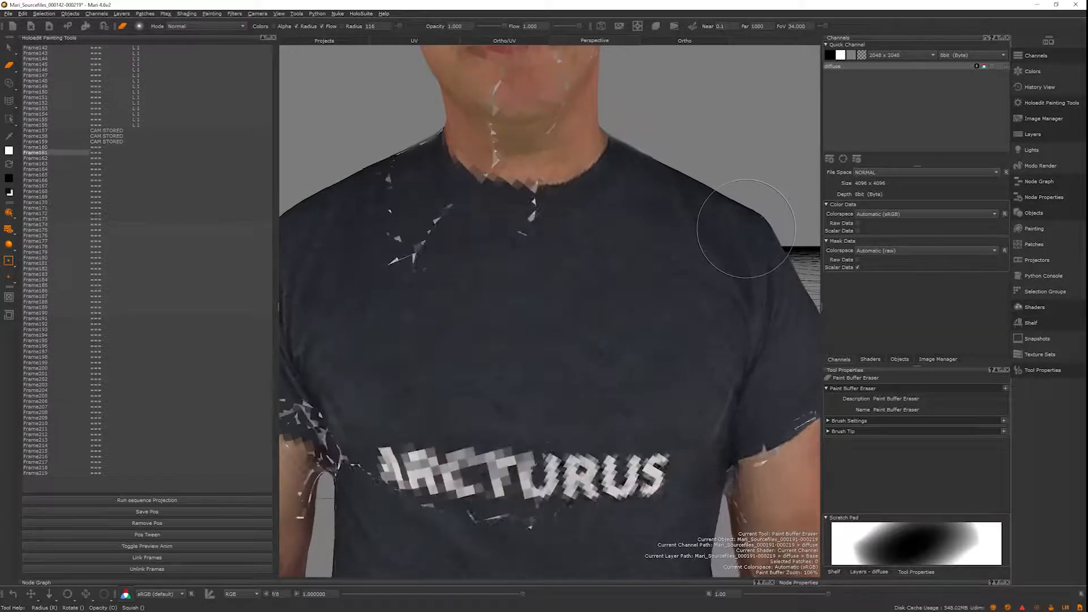
{"action": "key", "text": "Up"}
{"action": "key", "text": "Up"}
{"action": "key", "text": "Up"}
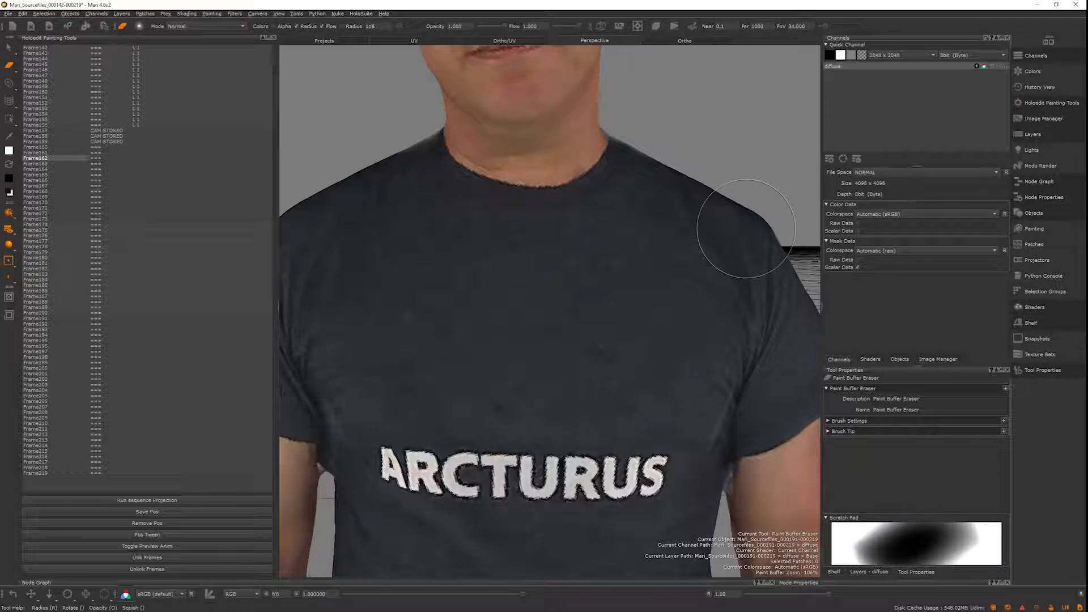
Align the camera on Frame165 so its chest lines up with the painted fabric, and store the position
{"action": "left_click", "coordinate": [44, 176]}
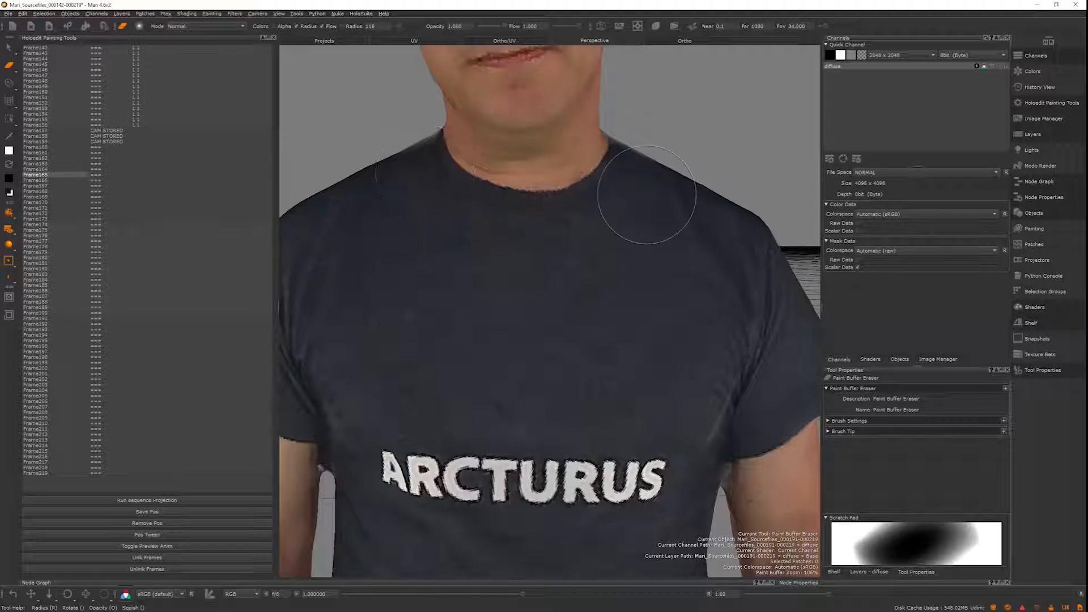
{"action": "left_click_drag", "start_coordinate": [748, 234], "coordinate": [747, 222], "text": "alt"}
{"action": "middle_click_drag", "start_coordinate": [743, 234], "coordinate": [744, 222], "text": "alt"}
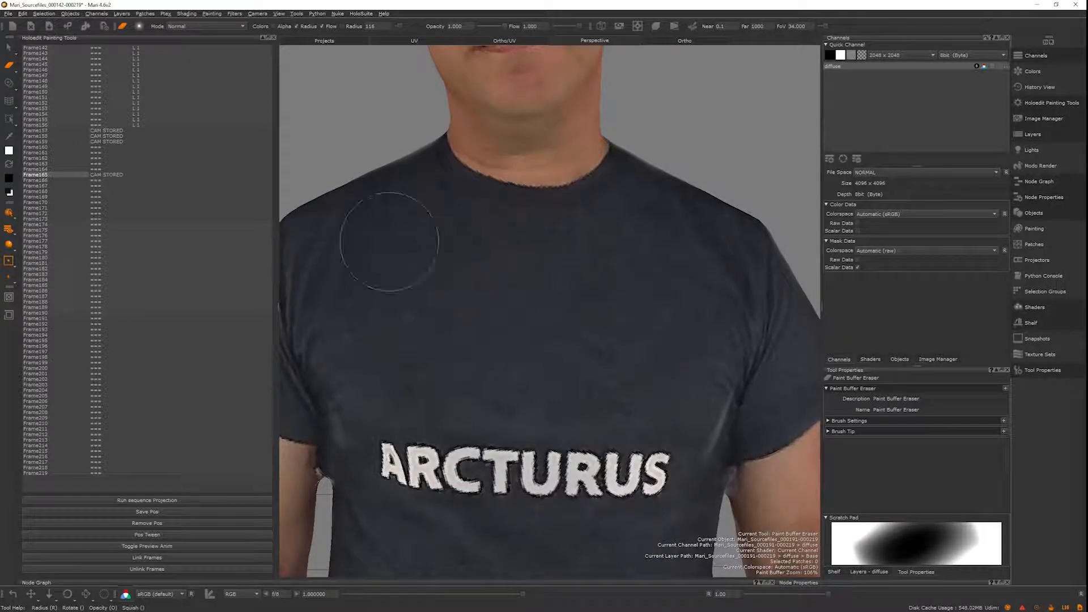
Compare the shirt alignment of Frame159 and Frame165 by switching repeatedly between the two frames
{"action": "left_click", "coordinate": [40, 141]}
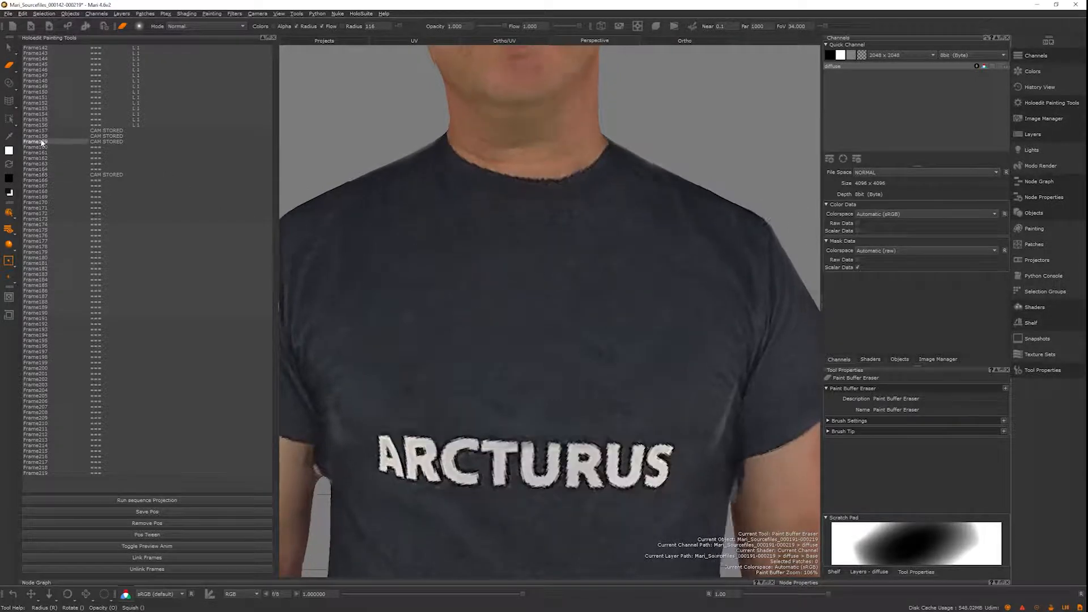
{"action": "left_click", "coordinate": [45, 177]}
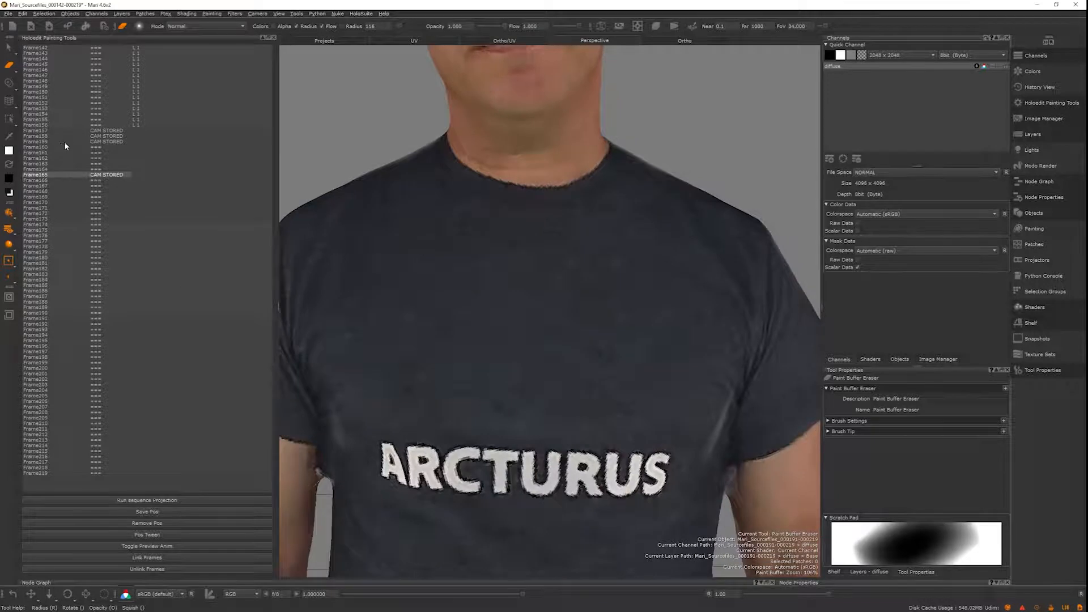
{"action": "left_click", "coordinate": [112, 142]}
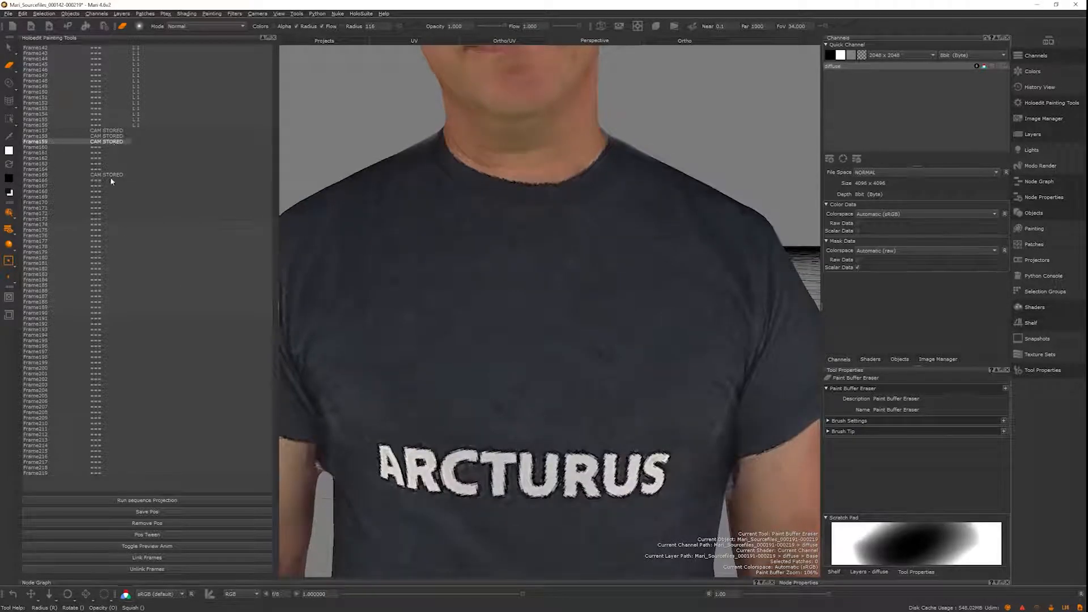
{"action": "left_click", "coordinate": [111, 177]}
{"action": "left_click", "coordinate": [114, 141]}
{"action": "left_click", "coordinate": [115, 176]}
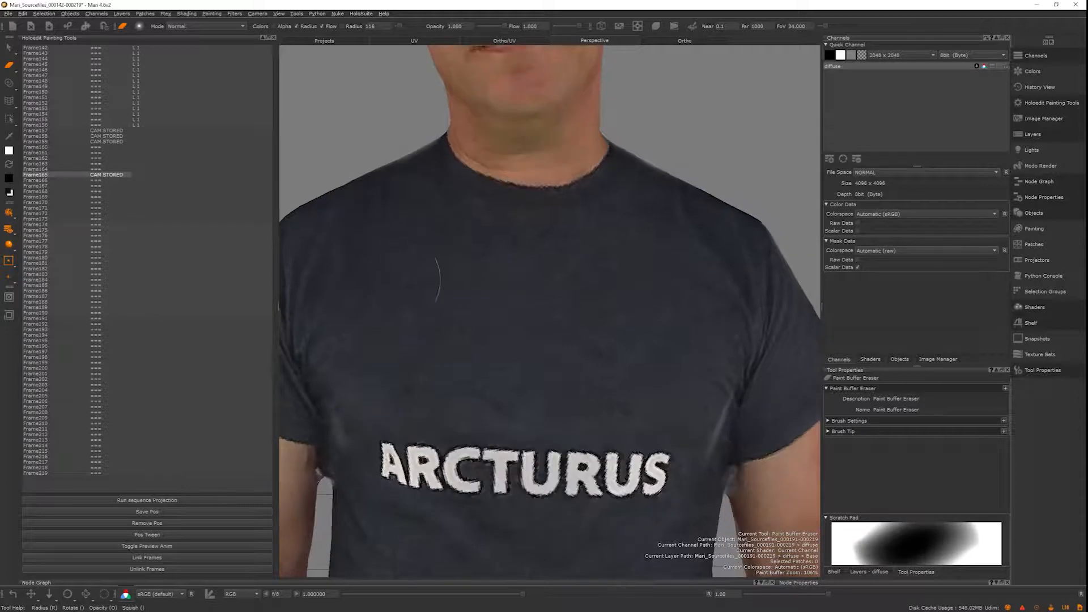
Fine-tune the camera position on Frame165 and recheck it against Frame159
{"action": "left_click_drag", "start_coordinate": [391, 279], "coordinate": [387, 276], "text": "alt"}
{"action": "middle_click_drag", "start_coordinate": [388, 275], "coordinate": [387, 280], "text": "alt"}
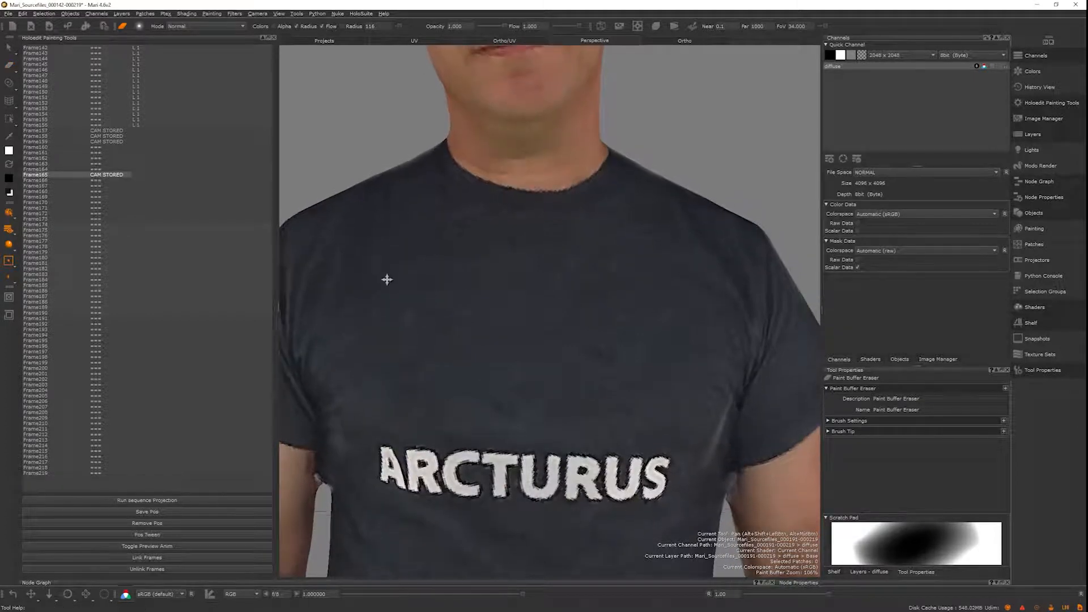
{"action": "left_click", "coordinate": [51, 141]}
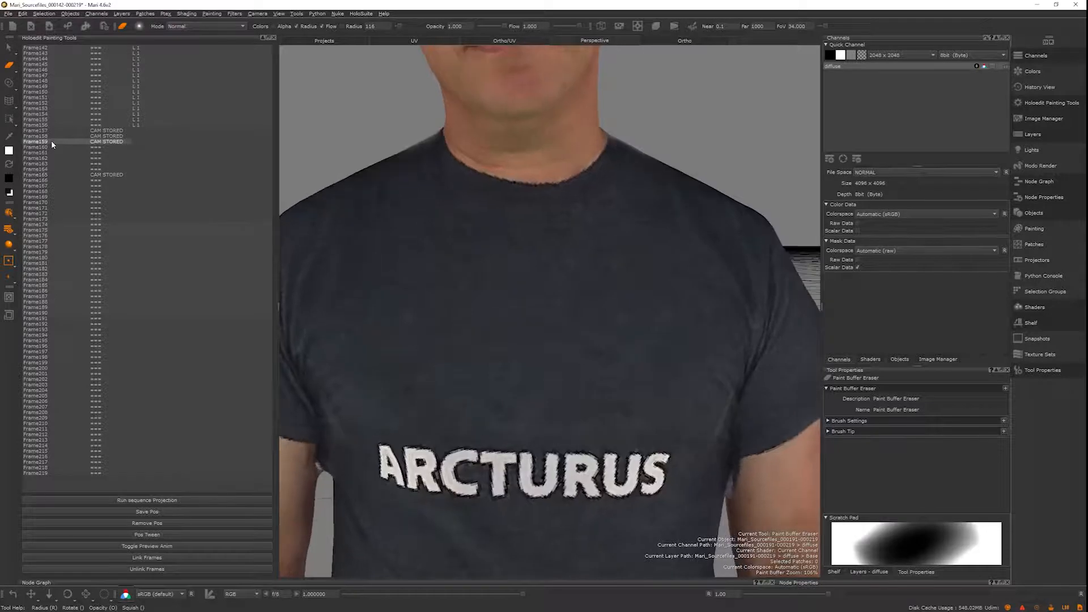
Tween the camera positions between Frame159 and Frame165
{"action": "left_click", "coordinate": [45, 175]}
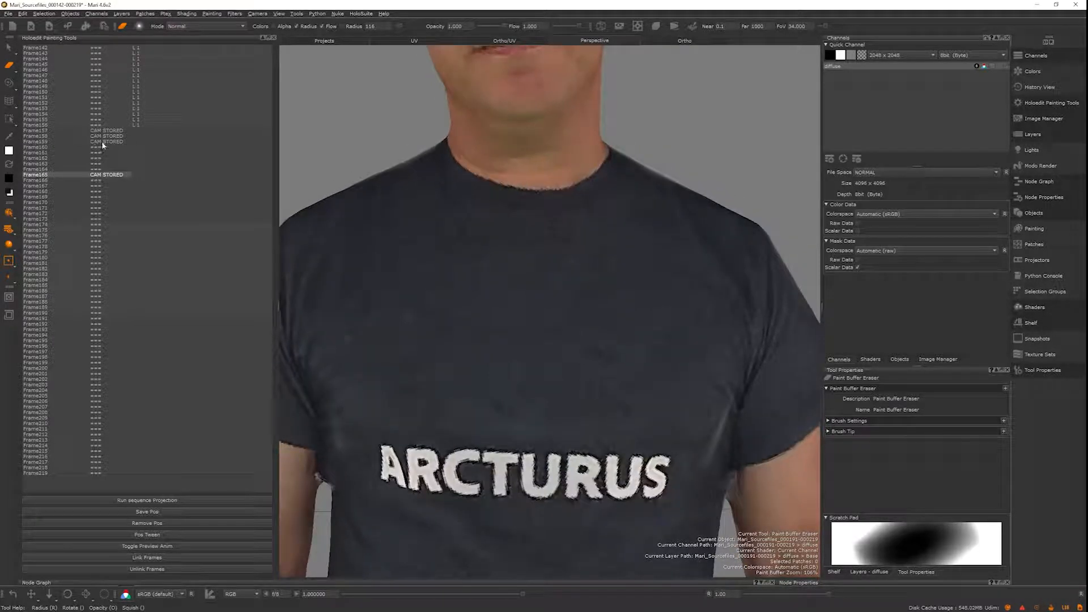
{"action": "left_click", "coordinate": [46, 143]}
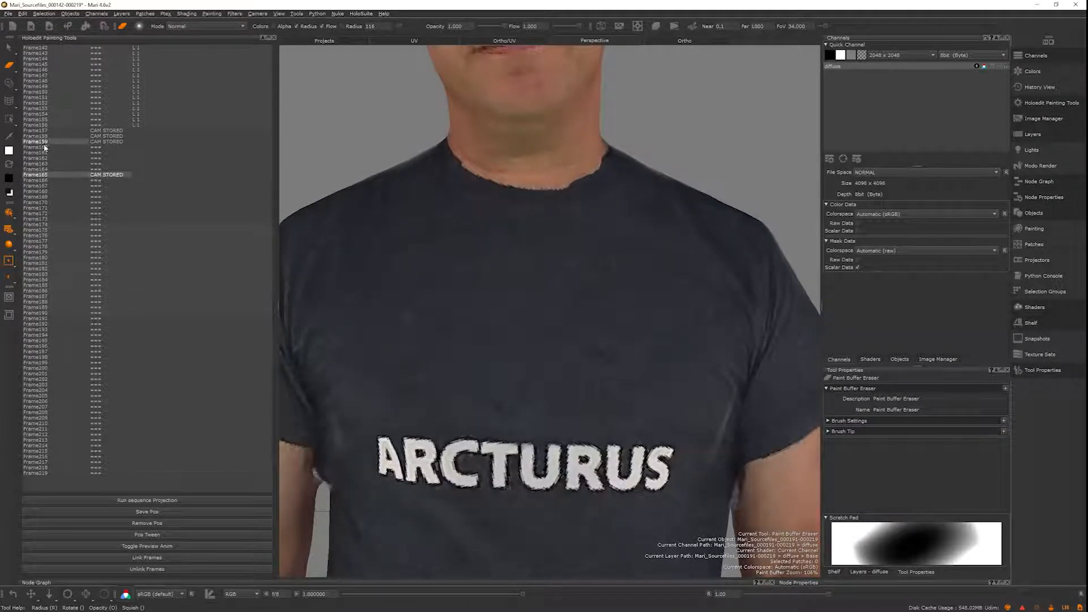
{"action": "left_click", "coordinate": [147, 535]}
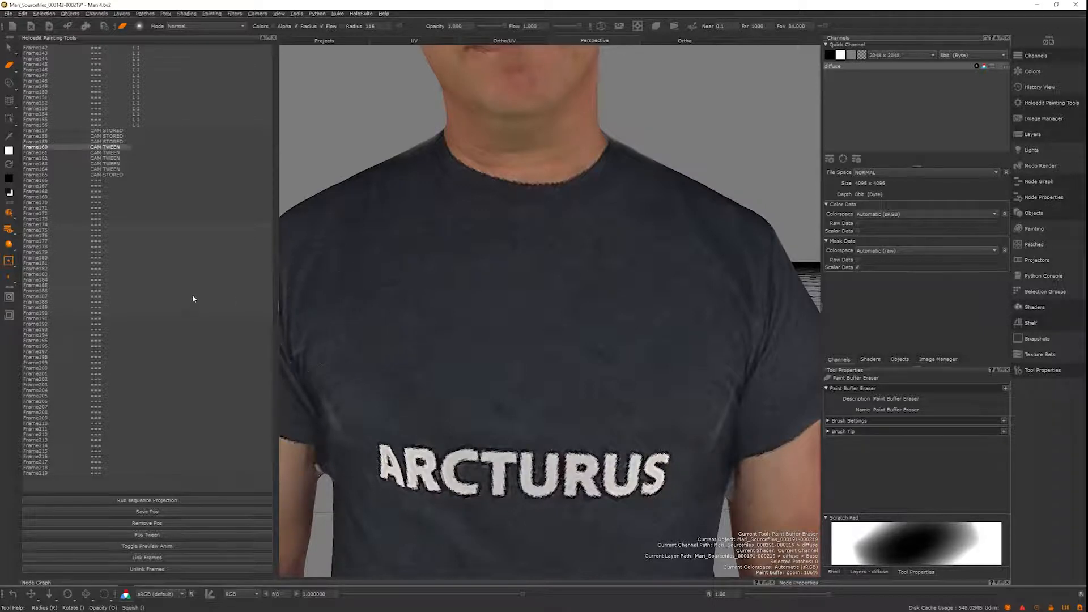
Run the sequence projection on Frame157 through Frame165 and inspect the cleaned shirt on the full figure
{"action": "left_click_drag", "start_coordinate": [43, 133], "coordinate": [48, 178]}
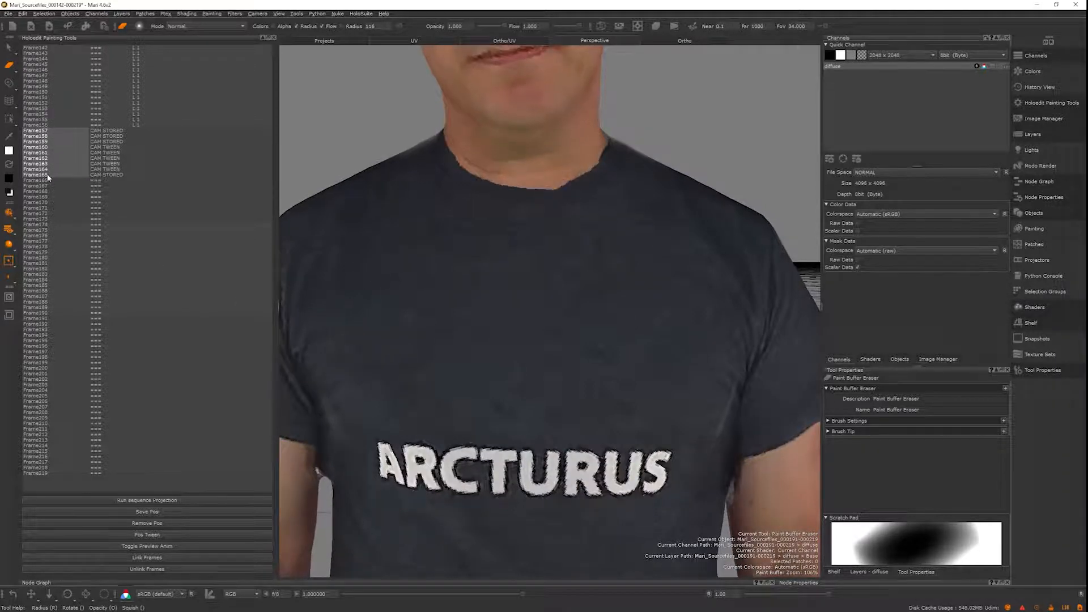
{"action": "left_click", "coordinate": [185, 500]}
{"action": "right_click_drag", "start_coordinate": [639, 431], "coordinate": [499, 363], "text": "alt"}
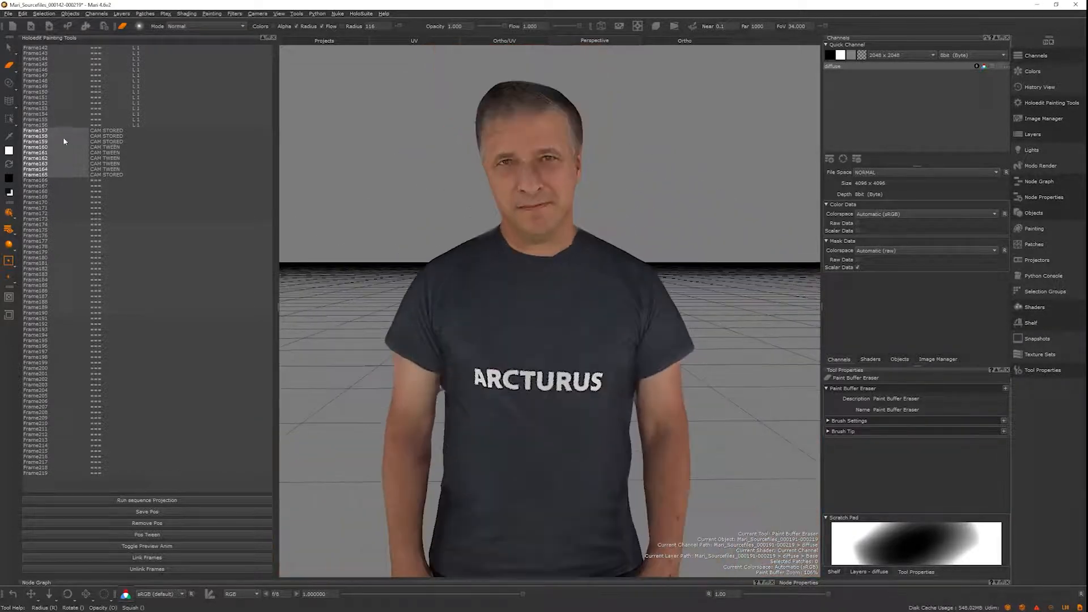
{"action": "left_click", "coordinate": [54, 153]}
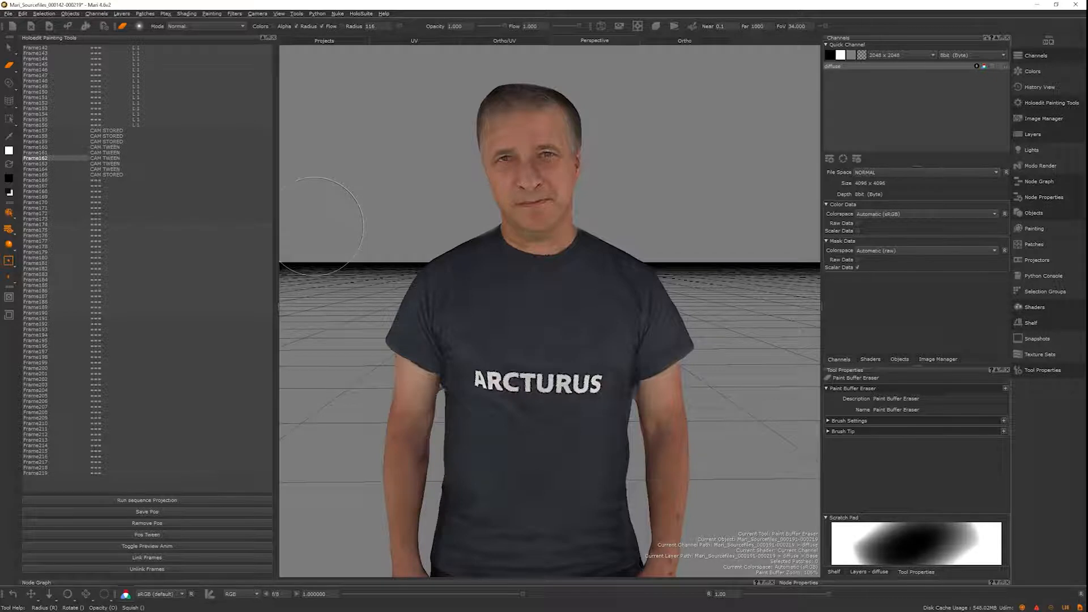
Undo the camera zoom and the sequence projection to return to the close-up with the paint buffer
{"action": "key", "text": "ctrl+z"}
{"action": "key", "text": "ctrl+z"}
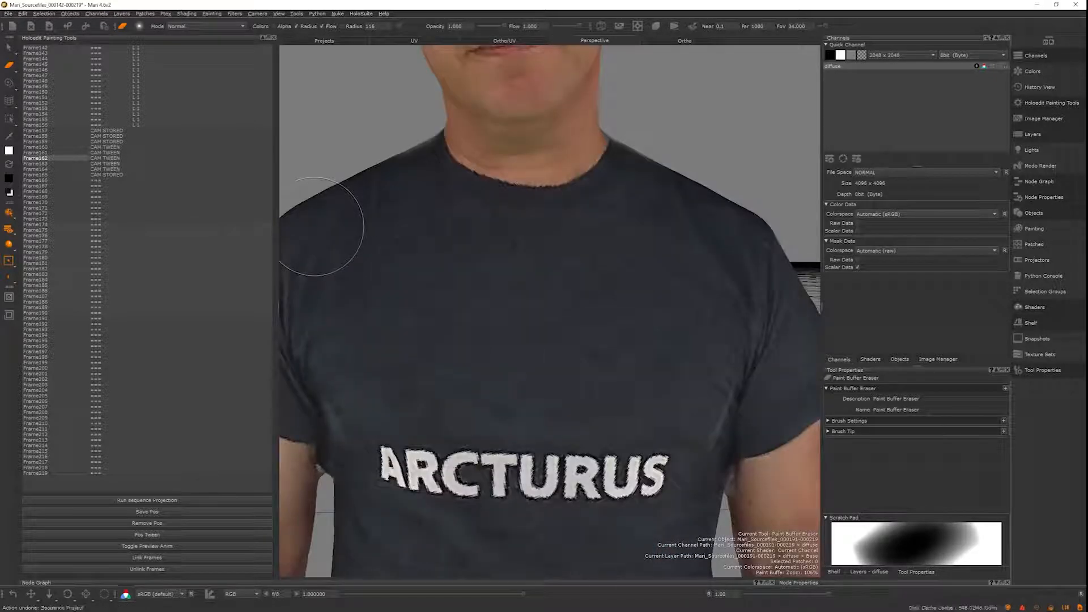
{"action": "key", "text": "ctrl+z"}
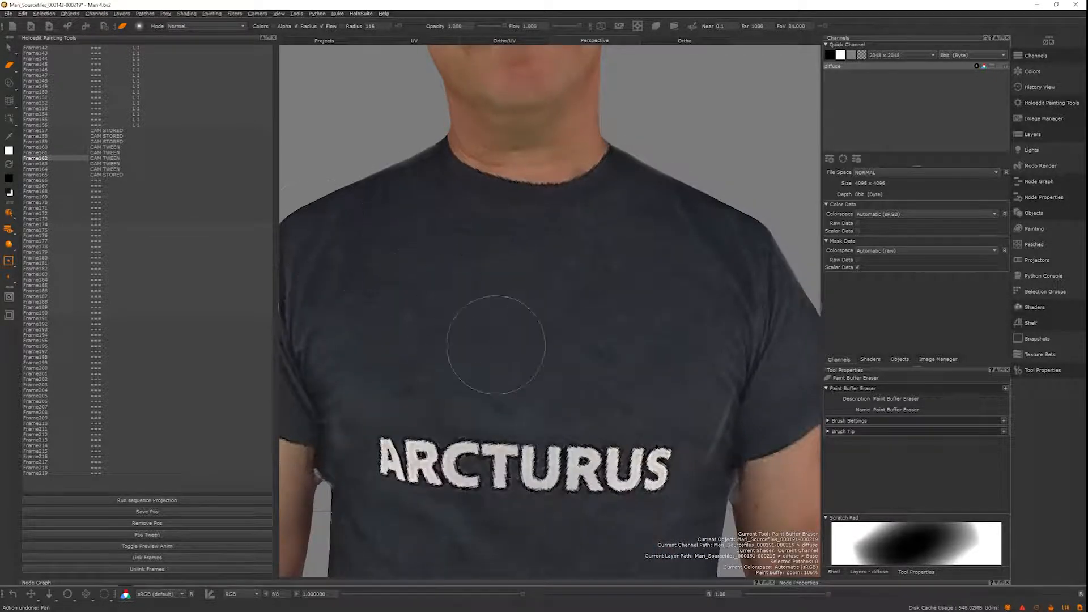
{"action": "key", "text": "ctrl+z"}
{"action": "key", "text": "ctrl+z"}
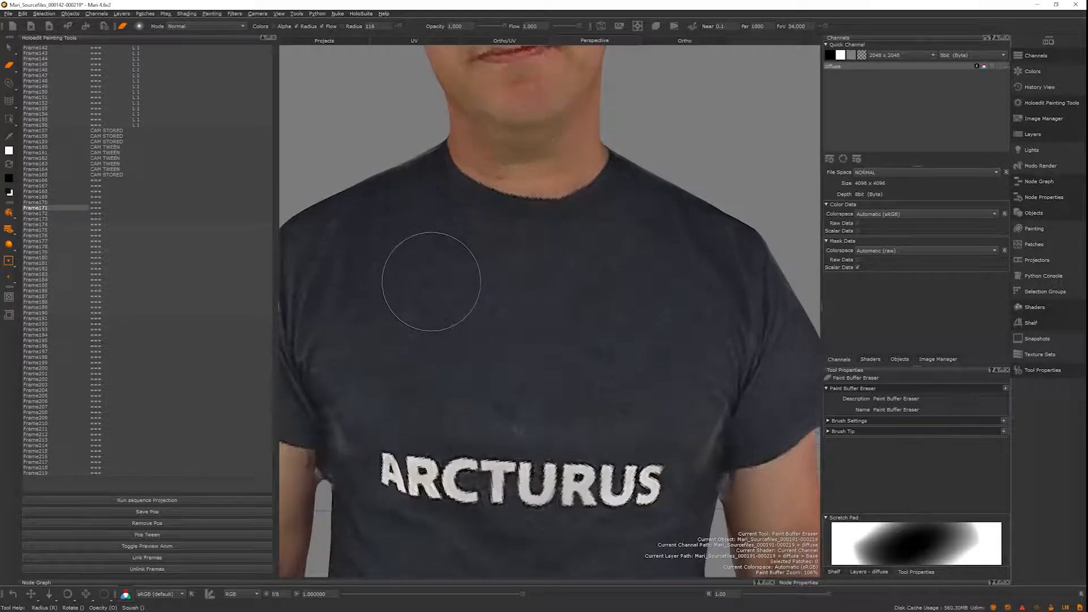
Compare Frame165 with Frame173, align the camera on Frame173 to match the chest, and store its position
{"action": "left_click", "coordinate": [32, 175]}
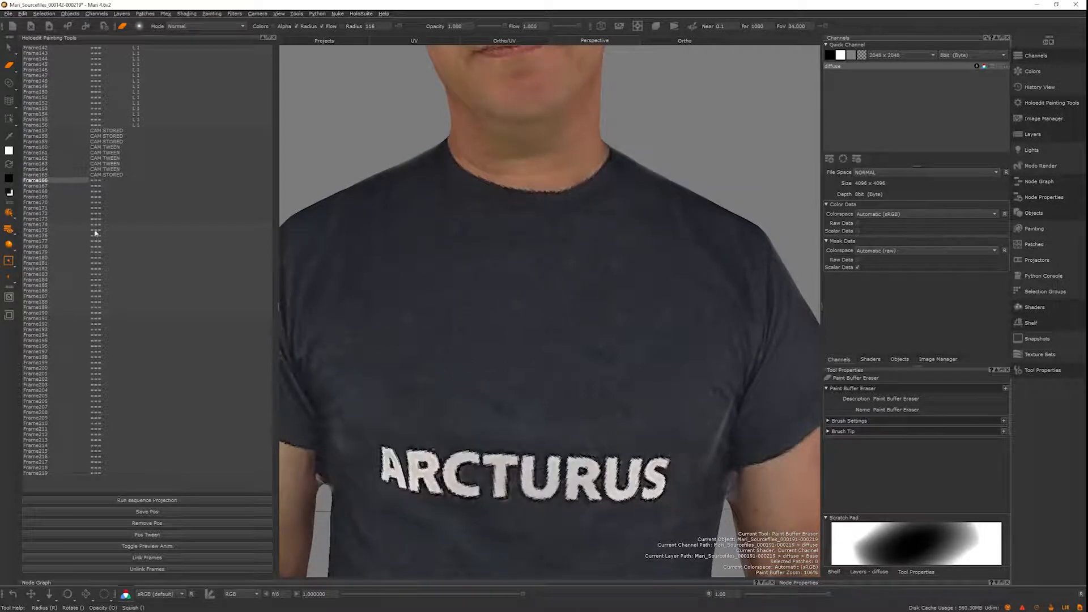
{"action": "left_click", "coordinate": [45, 219]}
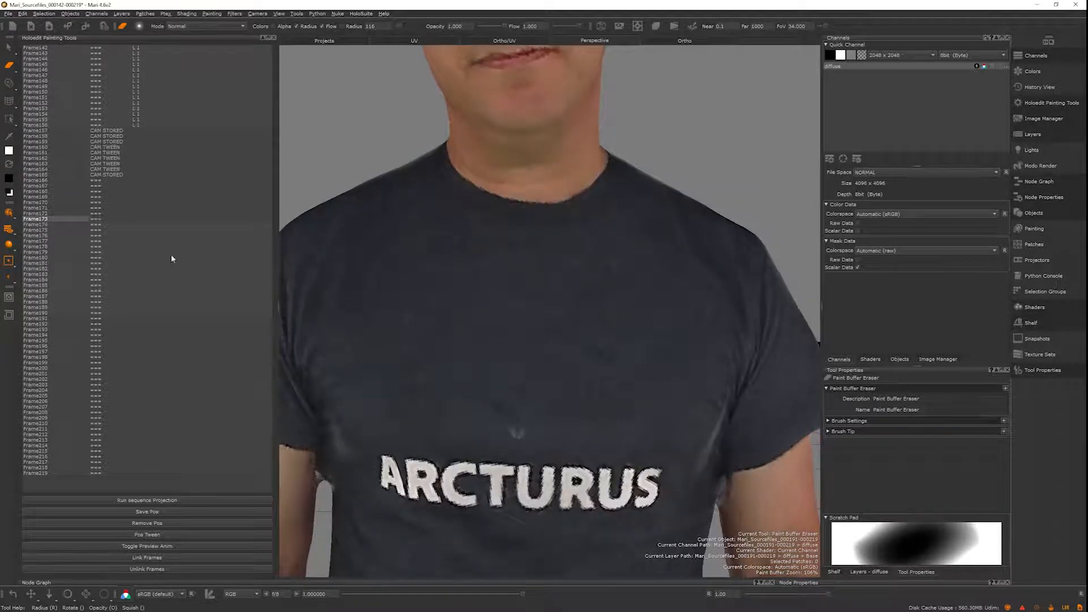
{"action": "left_click", "coordinate": [46, 176]}
{"action": "left_click", "coordinate": [44, 218]}
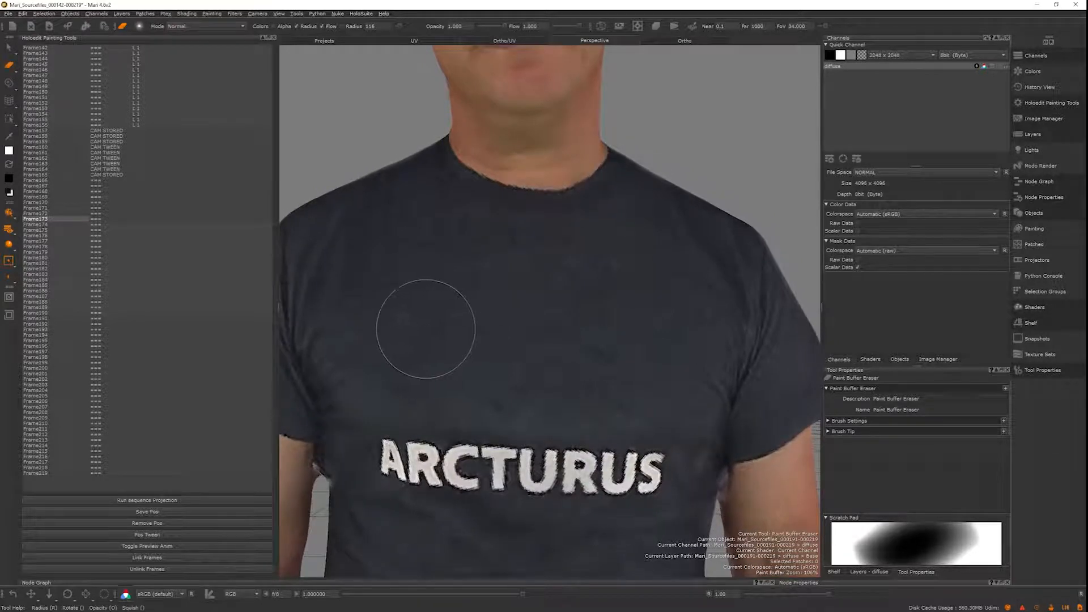
{"action": "left_click_drag", "start_coordinate": [421, 328], "coordinate": [404, 333], "text": "ctrl"}
{"action": "key", "text": "s"}
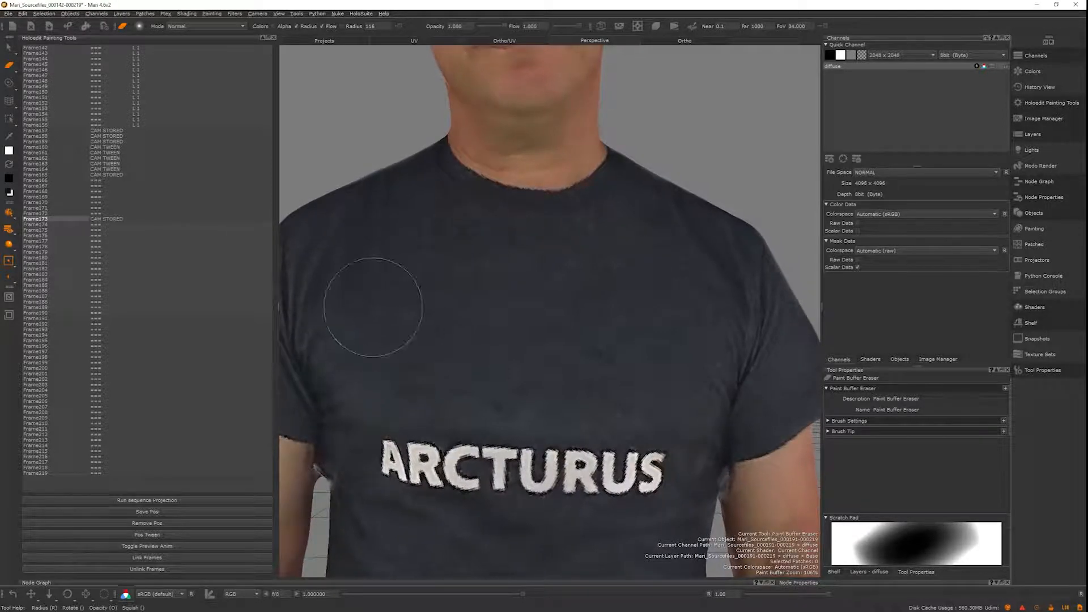
Check how well the shirt lines up between Frame165 and Frame173 by switching between the stored views
{"action": "left_click", "coordinate": [35, 175]}
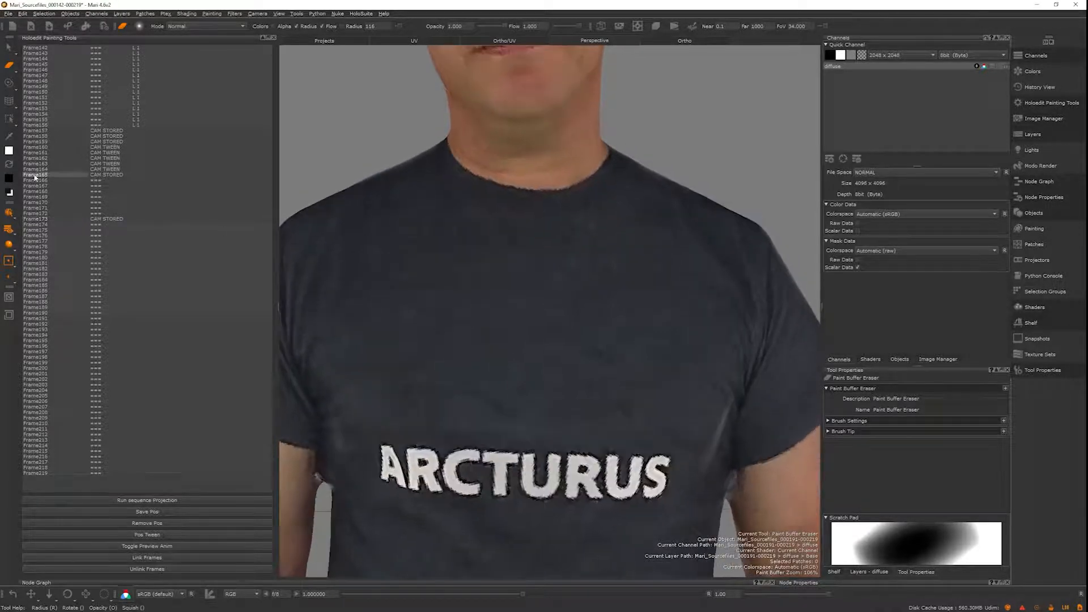
{"action": "left_click", "coordinate": [42, 218]}
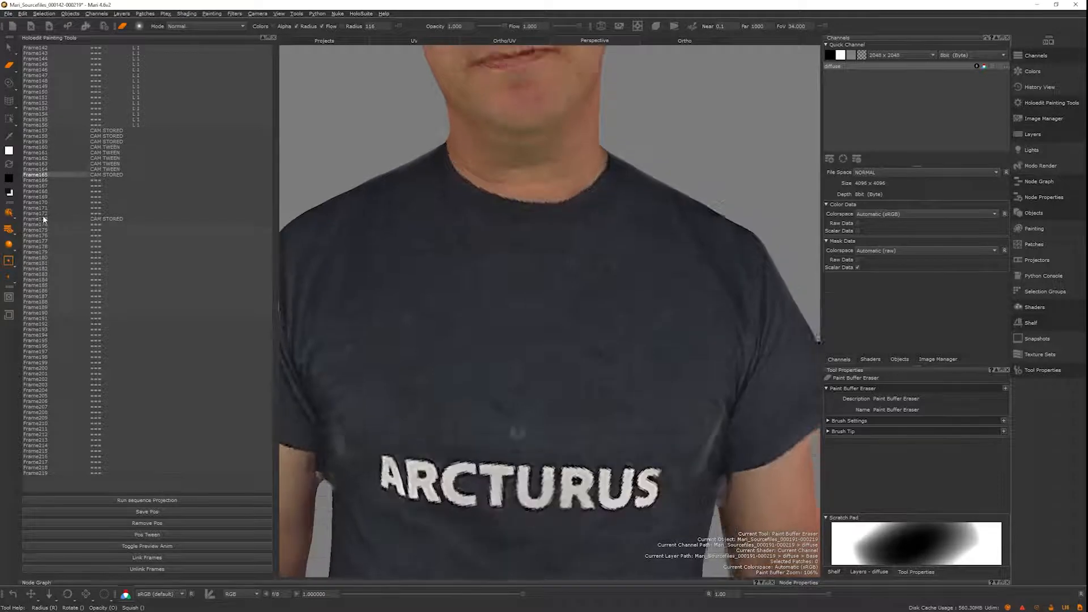
{"action": "left_click", "coordinate": [48, 176]}
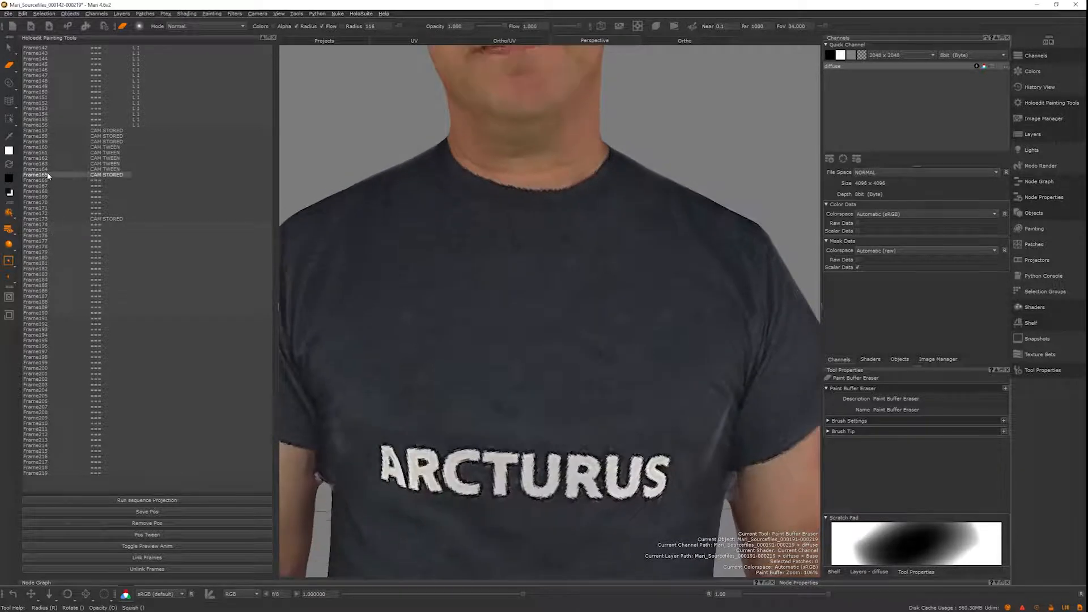
{"action": "left_click", "coordinate": [42, 220]}
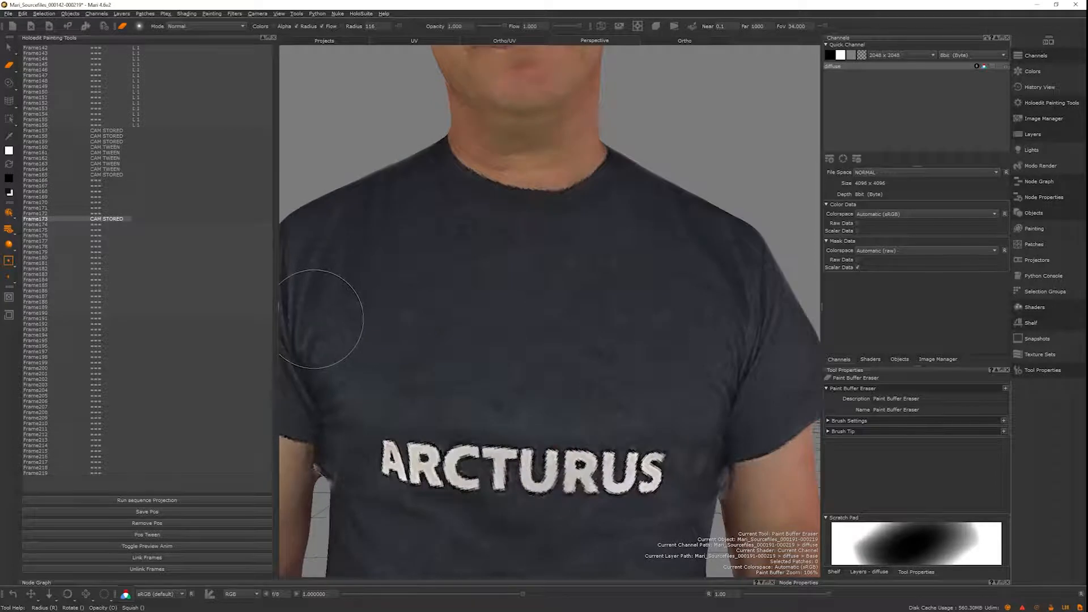
{"action": "left_click", "coordinate": [107, 177]}
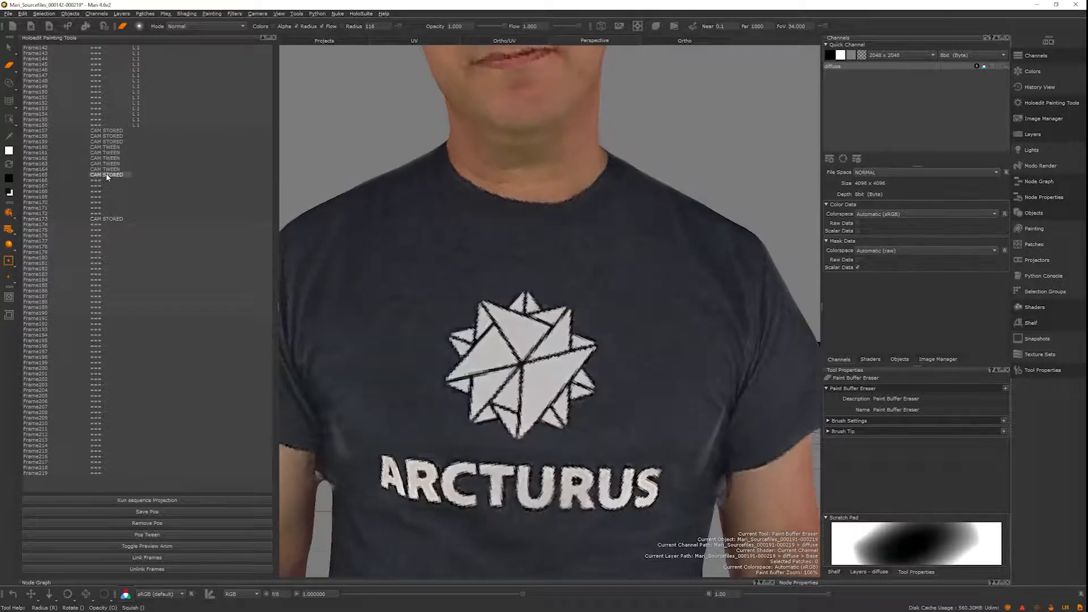
Select Frame165 and Frame173 together and tween the camera positions between them
{"action": "left_click", "coordinate": [49, 176]}
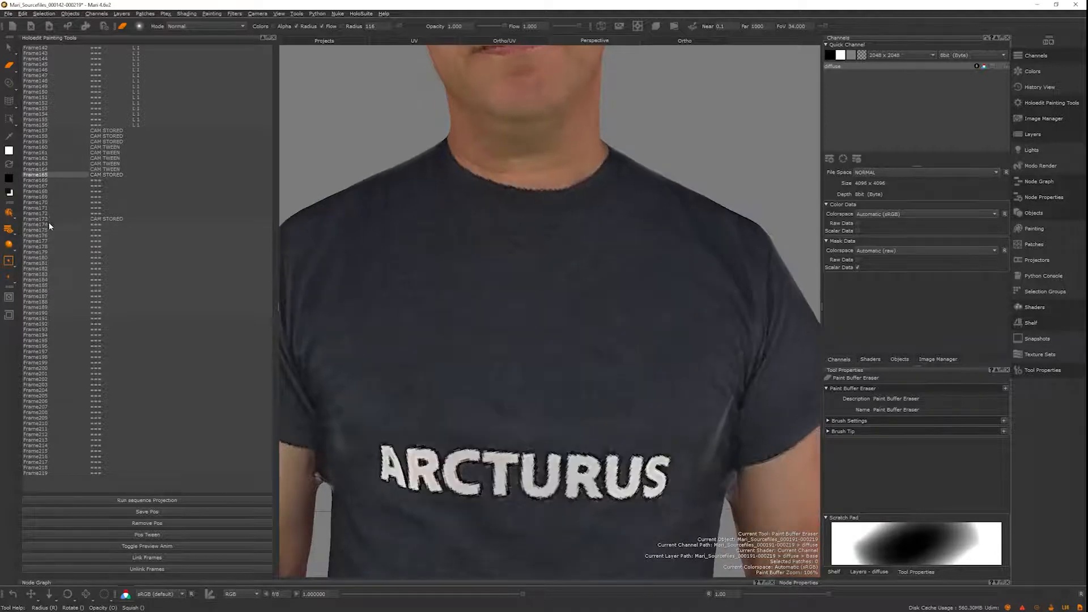
{"action": "left_click", "coordinate": [49, 219]}
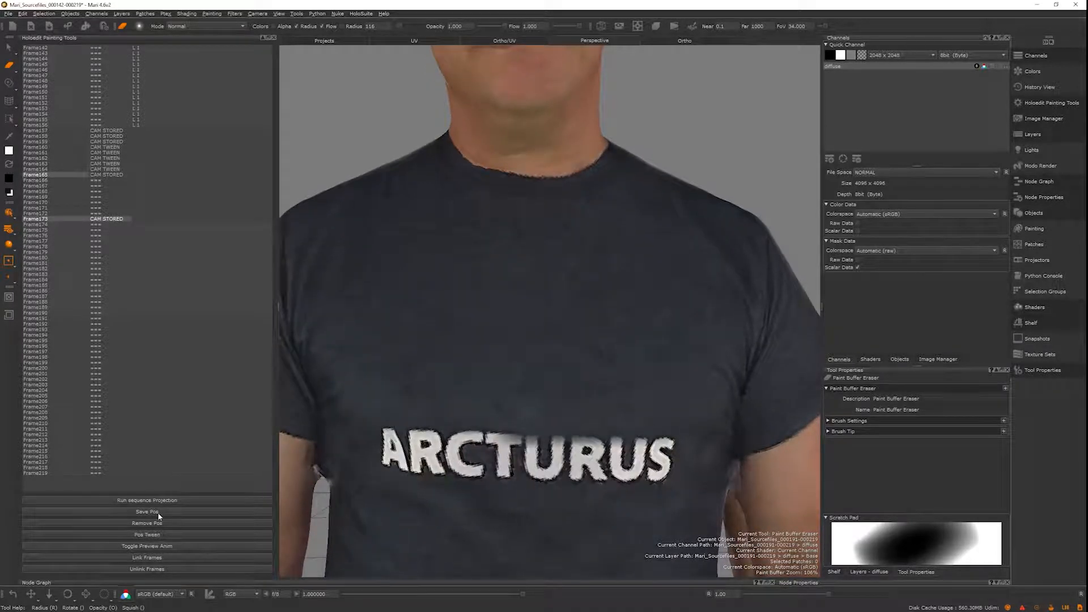
{"action": "left_click", "coordinate": [159, 536]}
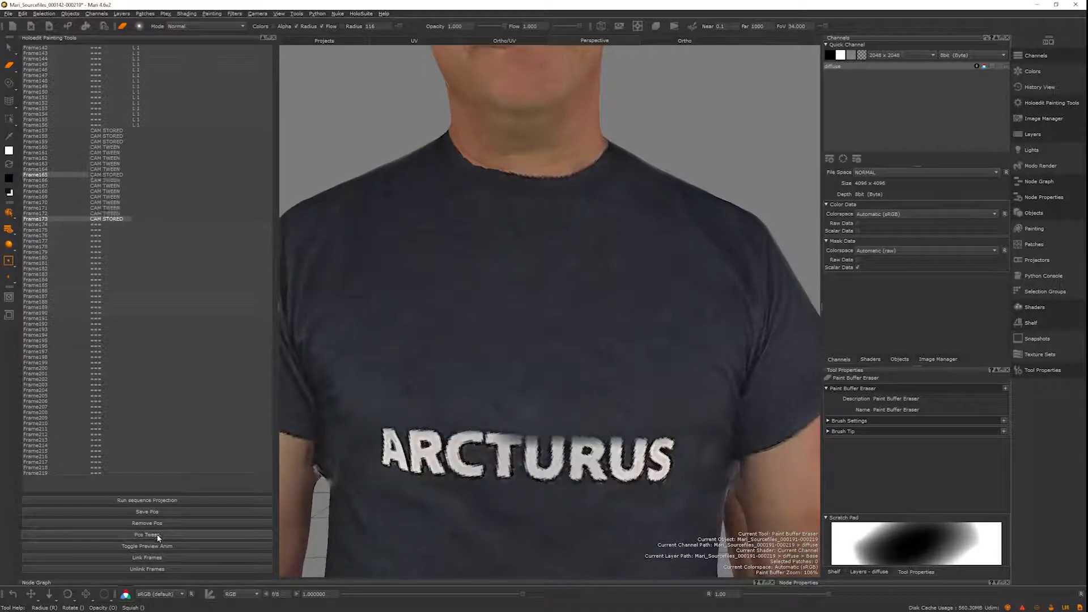
Step through the stored and tweened frames from Frame157 to Frame170 to examine the paint alignment over the logo area
{"action": "left_click", "coordinate": [50, 131]}
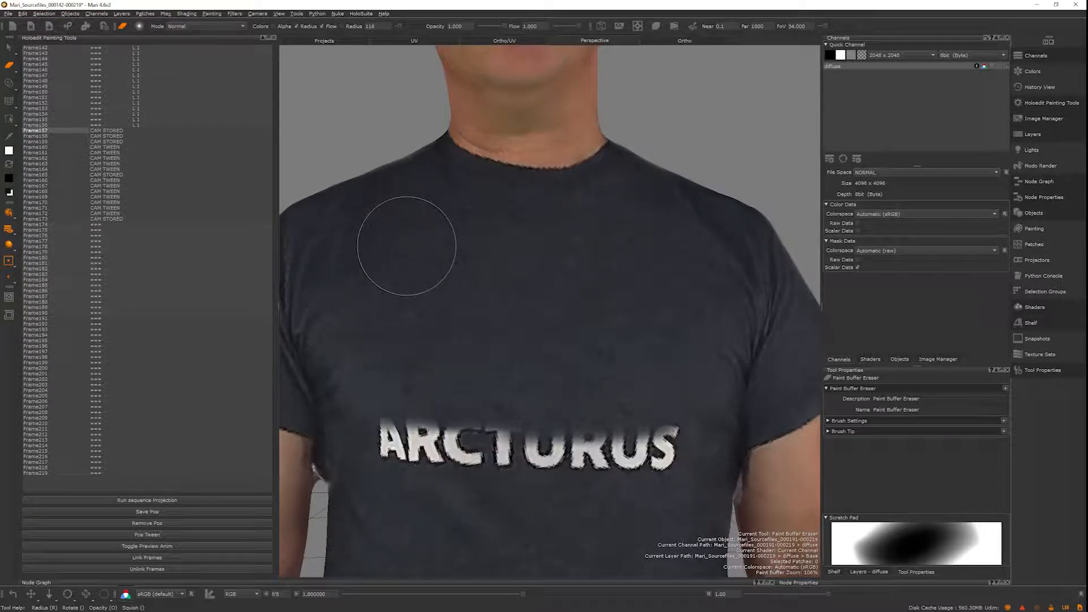
{"action": "key", "text": "Down"}
{"action": "key", "text": "Down"}
{"action": "key", "text": "Down"}
{"action": "key", "text": "Down"}
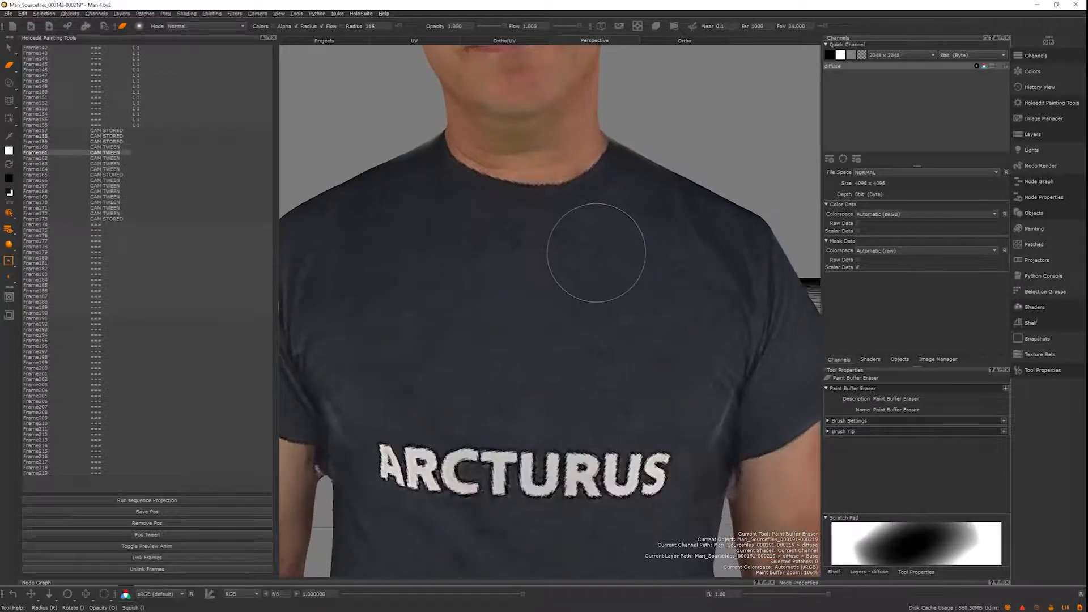
{"action": "key", "text": "Down"}
{"action": "key", "text": "Down"}
{"action": "key", "text": "Down"}
{"action": "key", "text": "Down"}
{"action": "key", "text": "Down"}
{"action": "key", "text": "Down"}
{"action": "key", "text": "Down"}
{"action": "key", "text": "Down"}
{"action": "key", "text": "Down"}
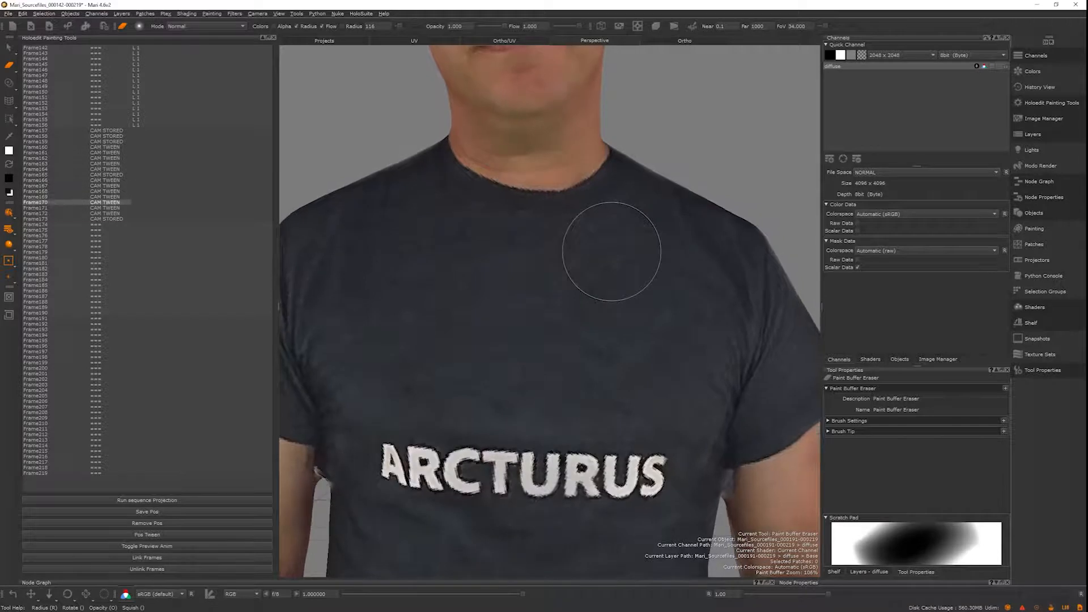
Step back and forth through Frame164 to Frame173 to examine how steadily the cloned fabric follows the shirt
{"action": "key", "text": "Down"}
{"action": "key", "text": "Down"}
{"action": "key", "text": "Down"}
{"action": "key", "text": "Up"}
{"action": "key", "text": "Up"}
{"action": "key", "text": "Up"}
{"action": "key", "text": "Up"}
{"action": "key", "text": "Up"}
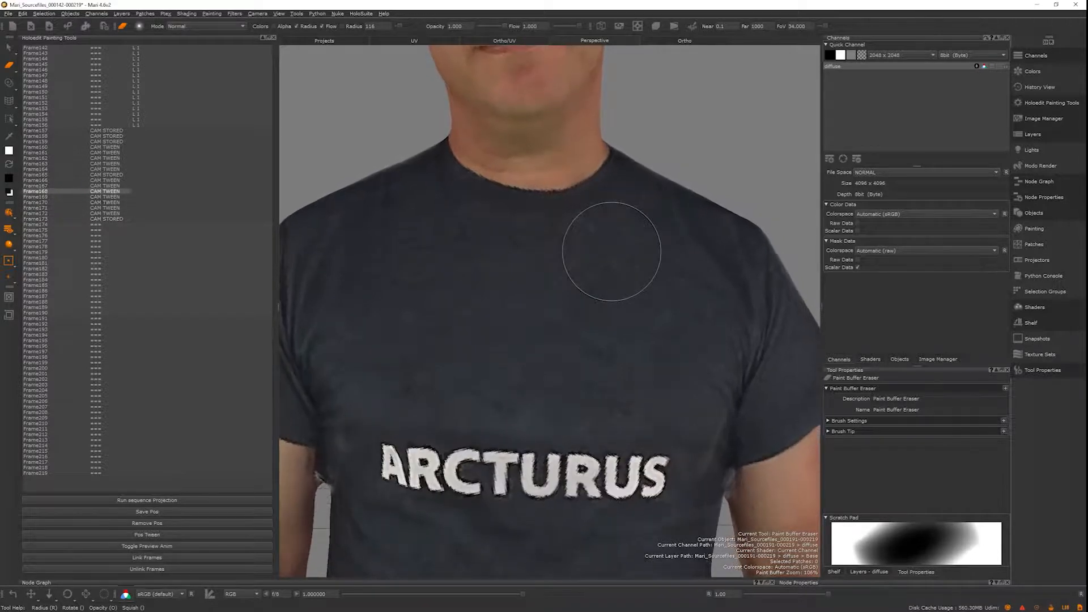
{"action": "key", "text": "Up"}
{"action": "key", "text": "Up"}
{"action": "key", "text": "Up"}
{"action": "key", "text": "Up"}
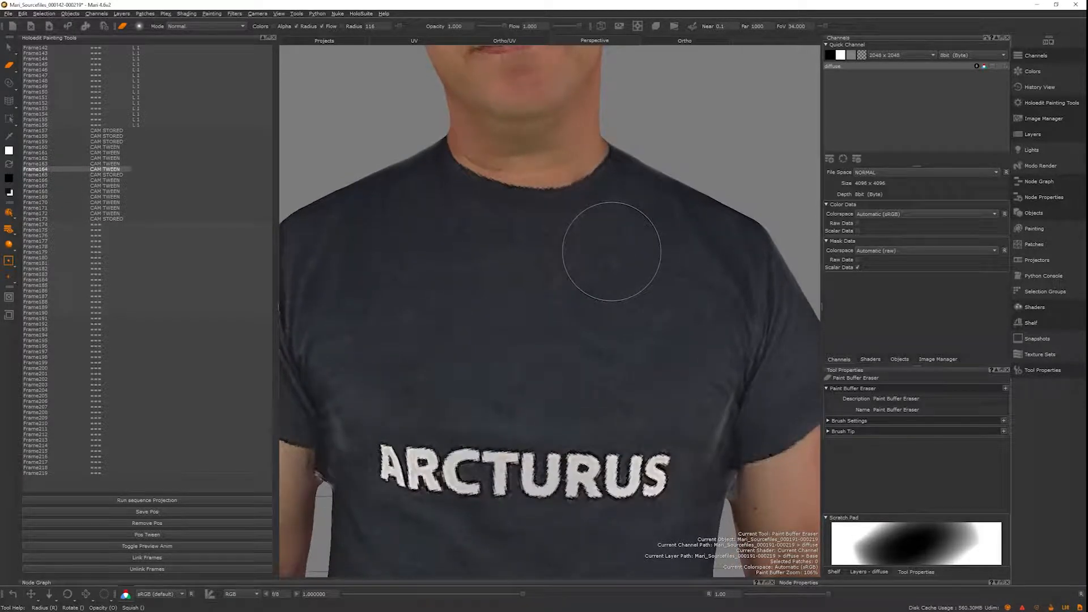
{"action": "key", "text": "Down"}
{"action": "key", "text": "Down"}
{"action": "key", "text": "Down"}
{"action": "key", "text": "Down"}
{"action": "key", "text": "Down"}
{"action": "key", "text": "Down"}
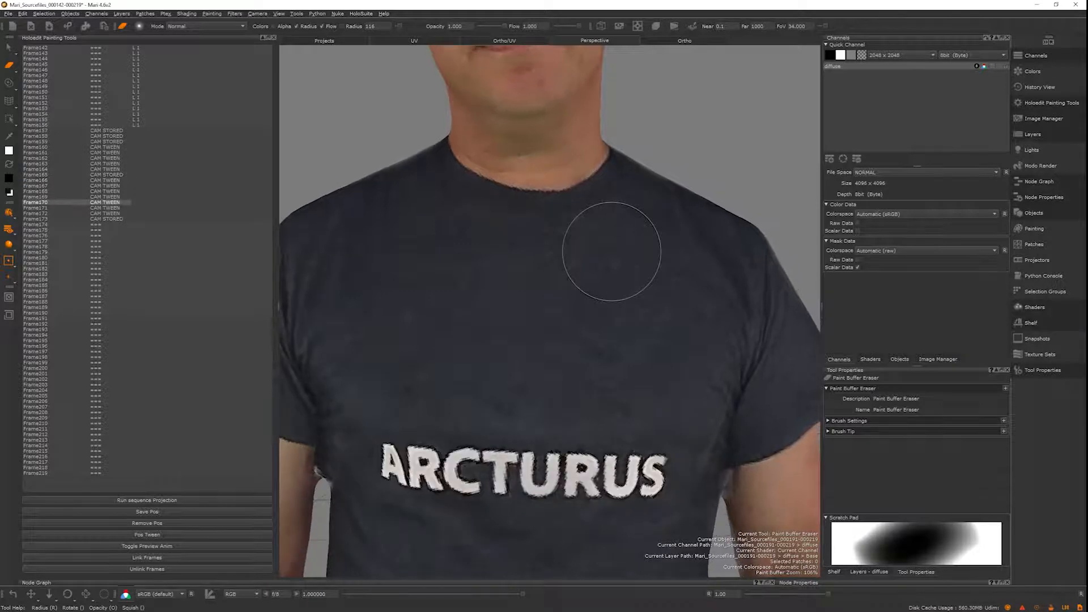
{"action": "key", "text": "Down"}
{"action": "key", "text": "Up"}
{"action": "key", "text": "Up"}
{"action": "key", "text": "Up"}
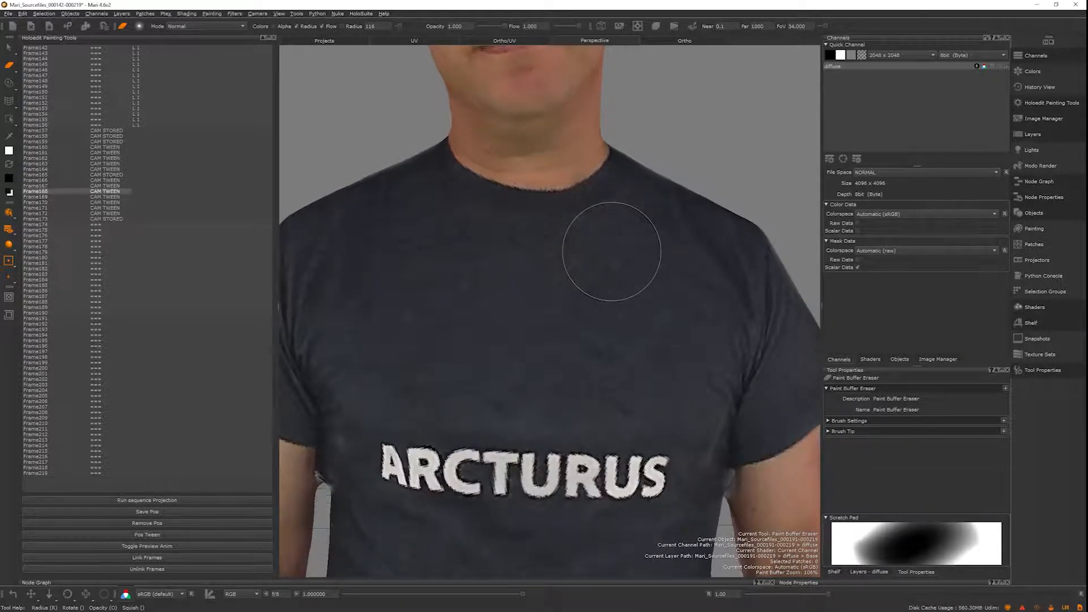
{"action": "key", "text": "Down"}
{"action": "key", "text": "Down"}
{"action": "key", "text": "Down"}
{"action": "key", "text": "Down"}
{"action": "key", "text": "Down"}
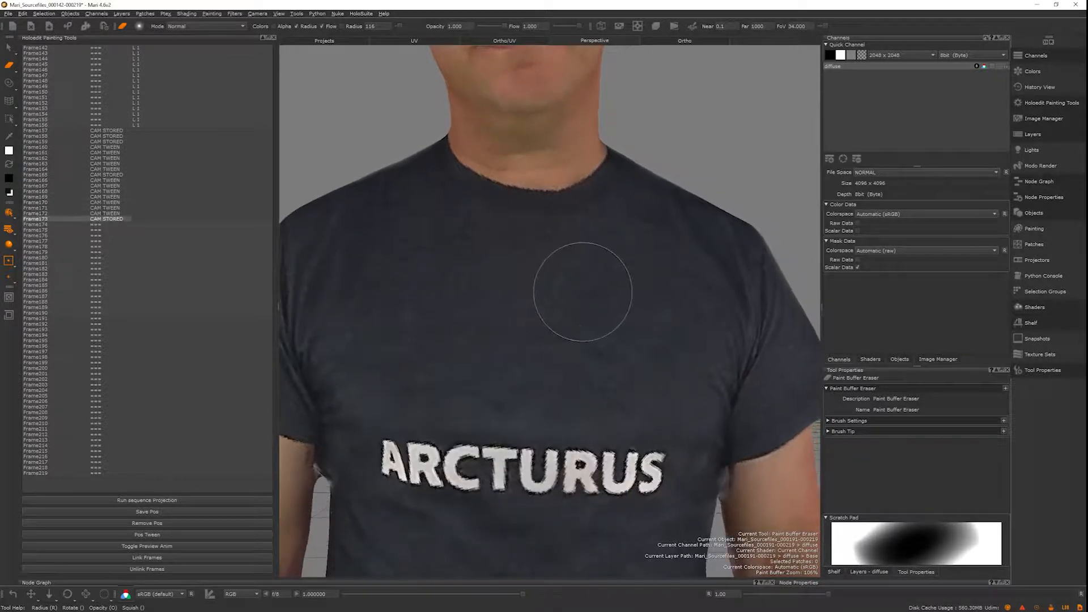
{"action": "key", "text": "Up"}
{"action": "key", "text": "Up"}
{"action": "key", "text": "Up"}
{"action": "key", "text": "Up"}
{"action": "key", "text": "Up"}
{"action": "key", "text": "Up"}
{"action": "key", "text": "Up"}
{"action": "key", "text": "Up"}
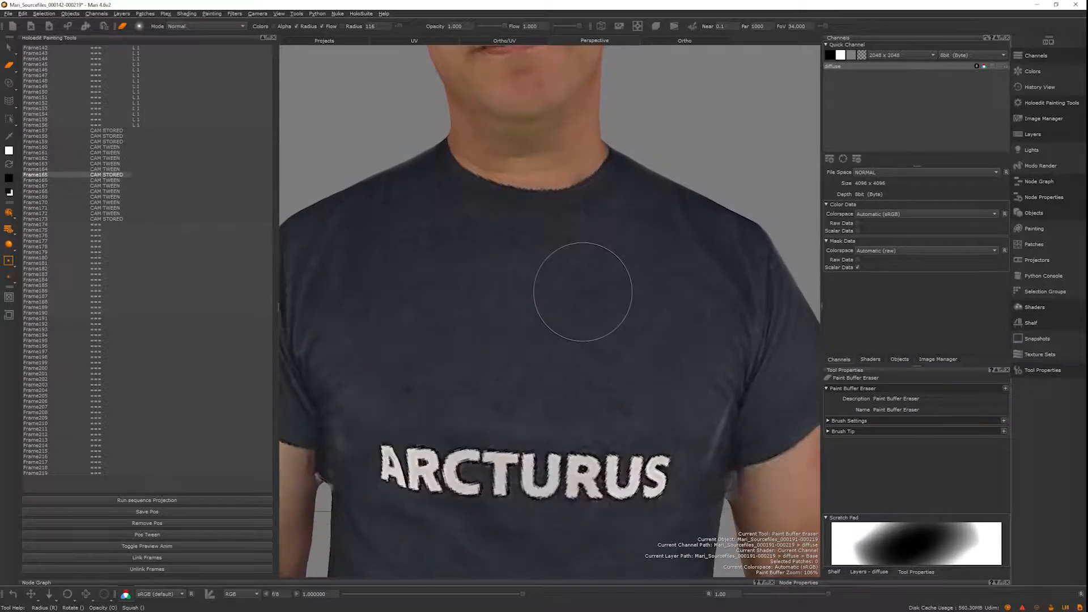
{"action": "key", "text": "Down"}
{"action": "key", "text": "Down"}
{"action": "key", "text": "Down"}
{"action": "key", "text": "Down"}
{"action": "key", "text": "Down"}
{"action": "key", "text": "Down"}
{"action": "key", "text": "Down"}
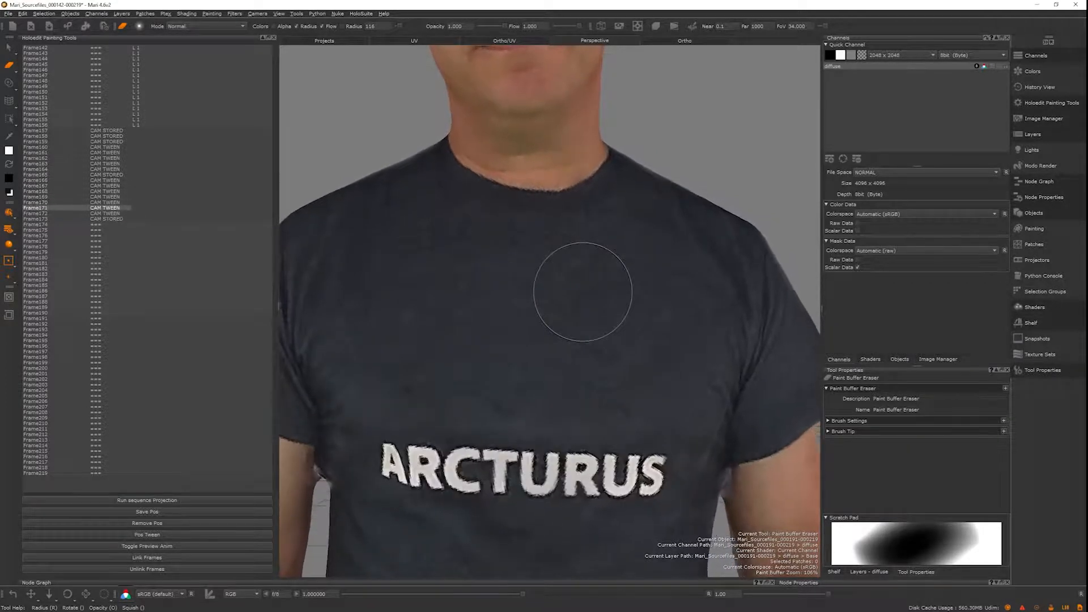
{"action": "key", "text": "Down"}
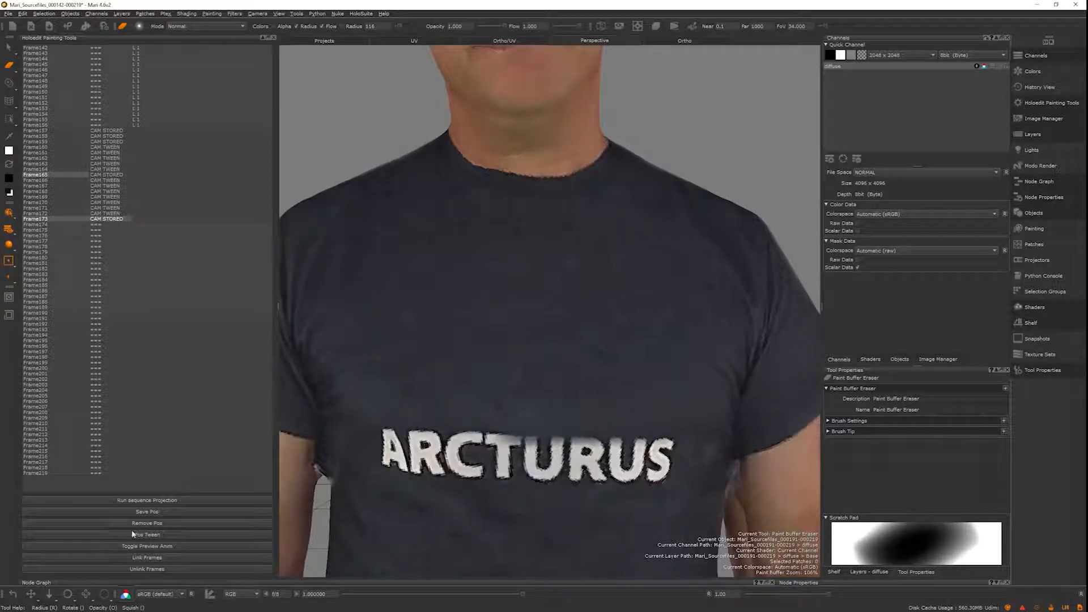
Turn off the animation preview and run the sequence projection on Frame157 through Frame173
{"action": "left_click", "coordinate": [150, 545]}
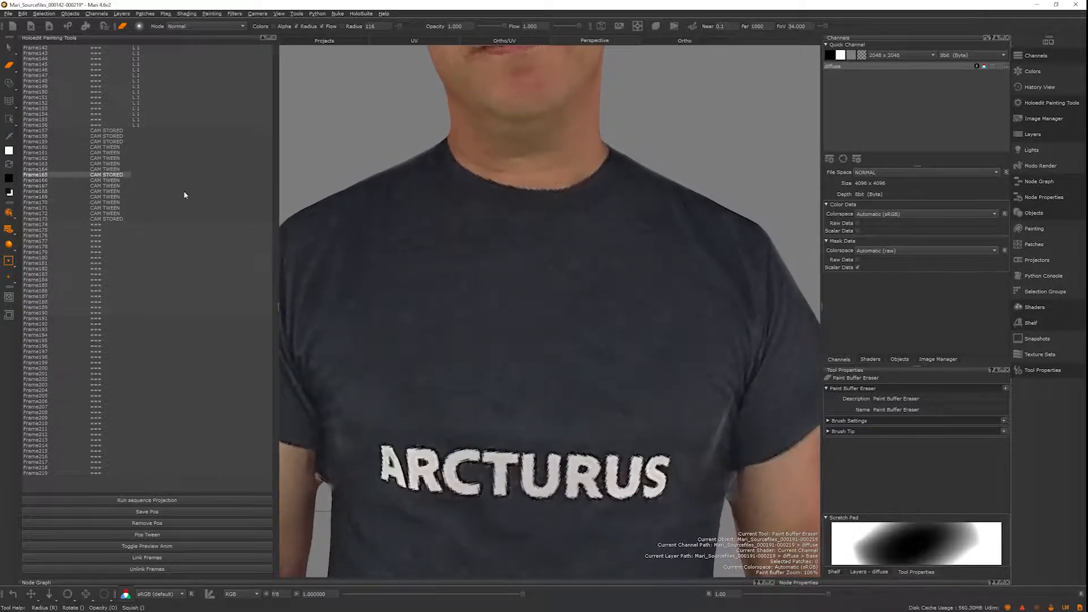
{"action": "left_click_drag", "start_coordinate": [60, 129], "coordinate": [55, 215]}
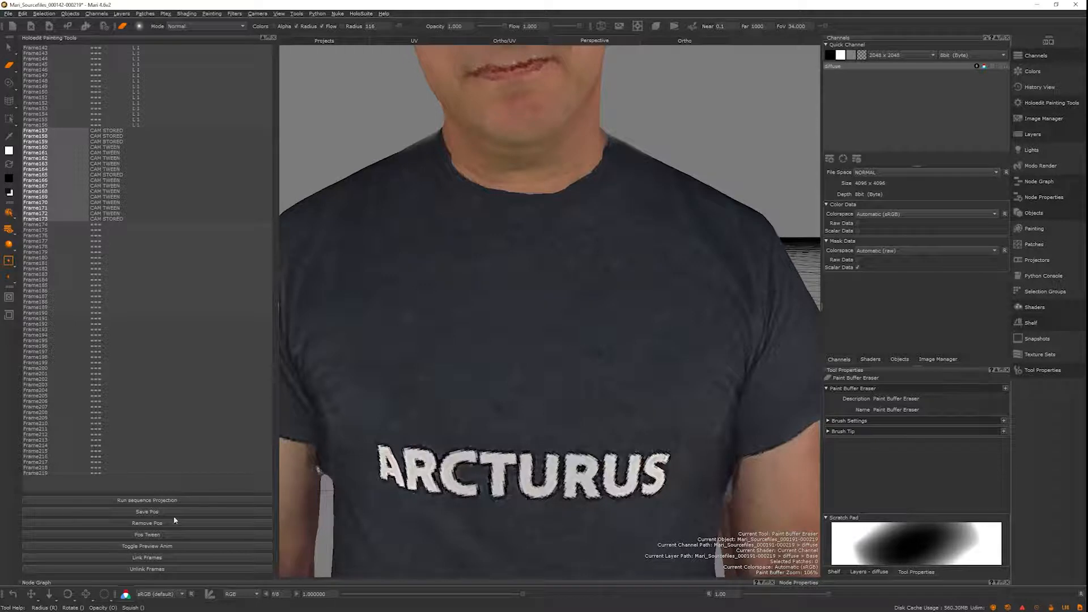
{"action": "left_click", "coordinate": [178, 501]}
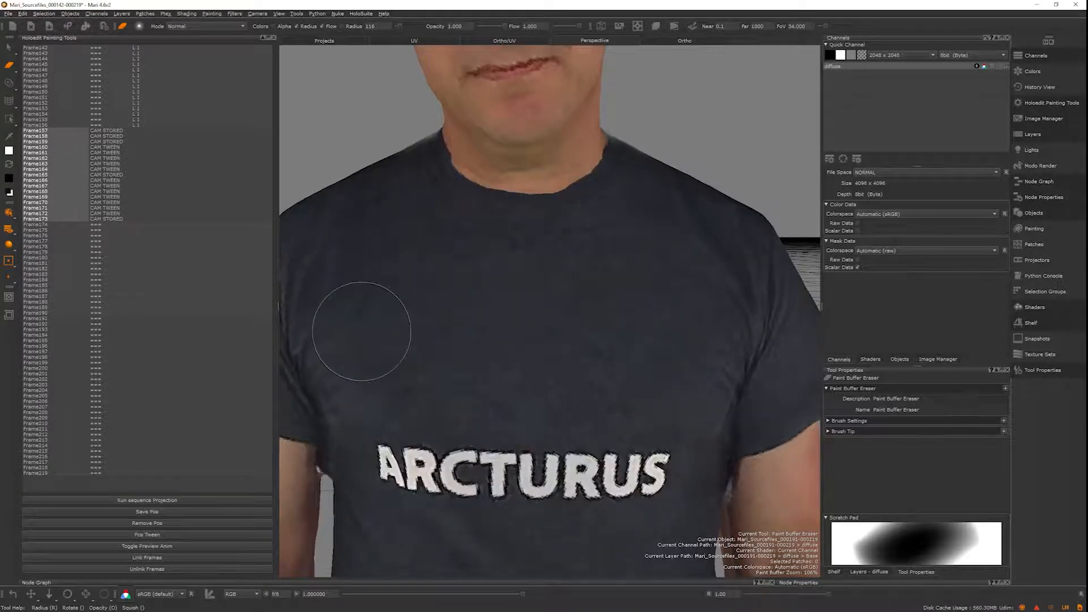
Step through the projected frames from Frame144 to Frame169 with the upper body in view to examine the logo removal
{"action": "left_click", "coordinate": [53, 131]}
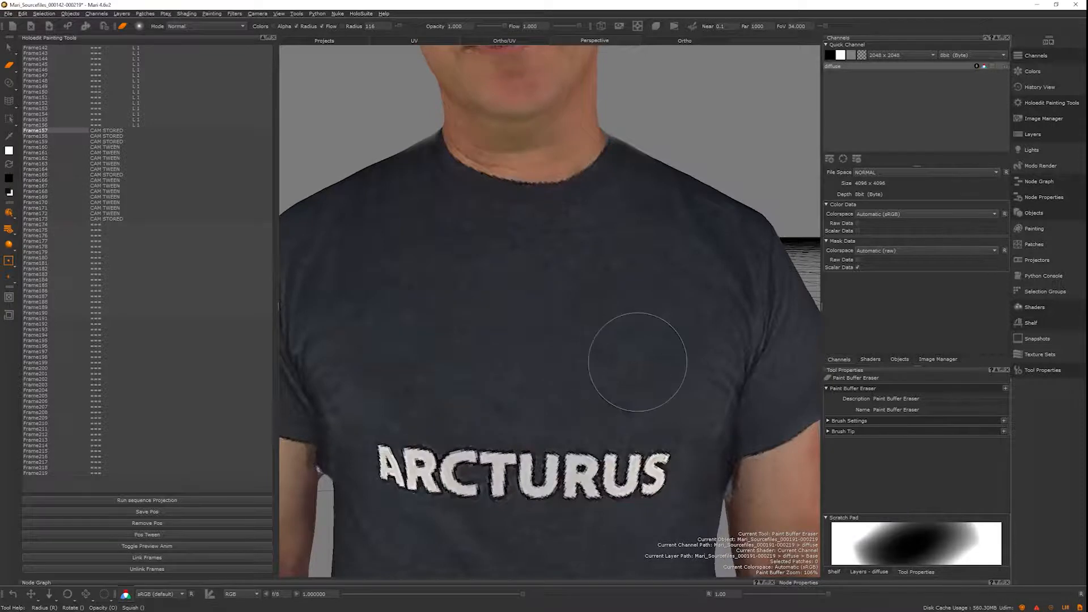
{"action": "scroll", "coordinate": [572, 373], "scroll_direction": "down", "scroll_amount": 4}
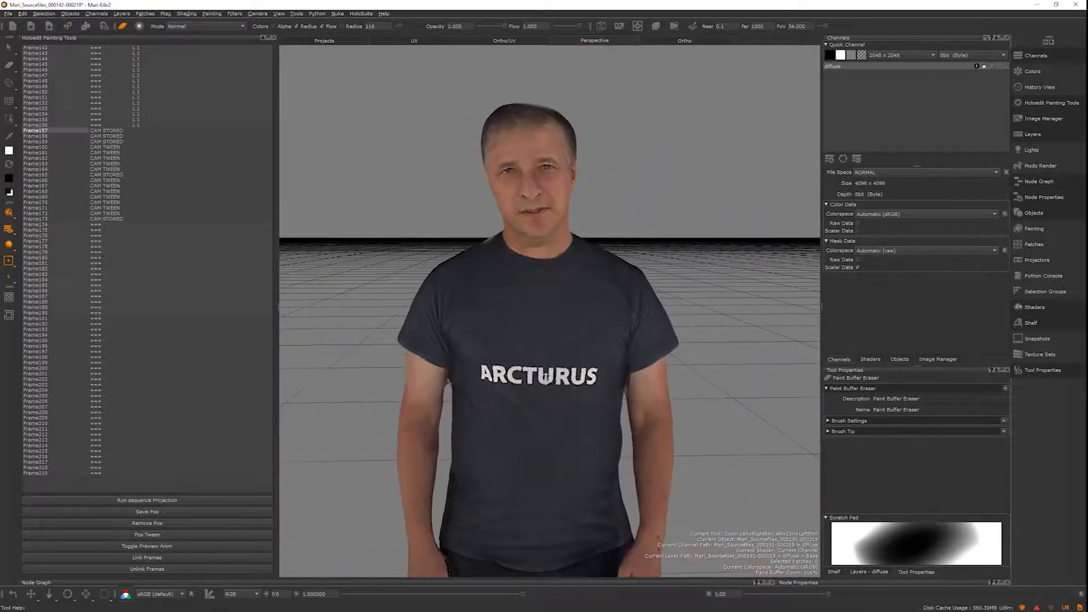
{"action": "key", "text": "Up"}
{"action": "key", "text": "Up"}
{"action": "key", "text": "Up"}
{"action": "key", "text": "Up"}
{"action": "key", "text": "Up"}
{"action": "key", "text": "Up"}
{"action": "key", "text": "Up"}
{"action": "key", "text": "Up"}
{"action": "key", "text": "Up"}
{"action": "key", "text": "Up"}
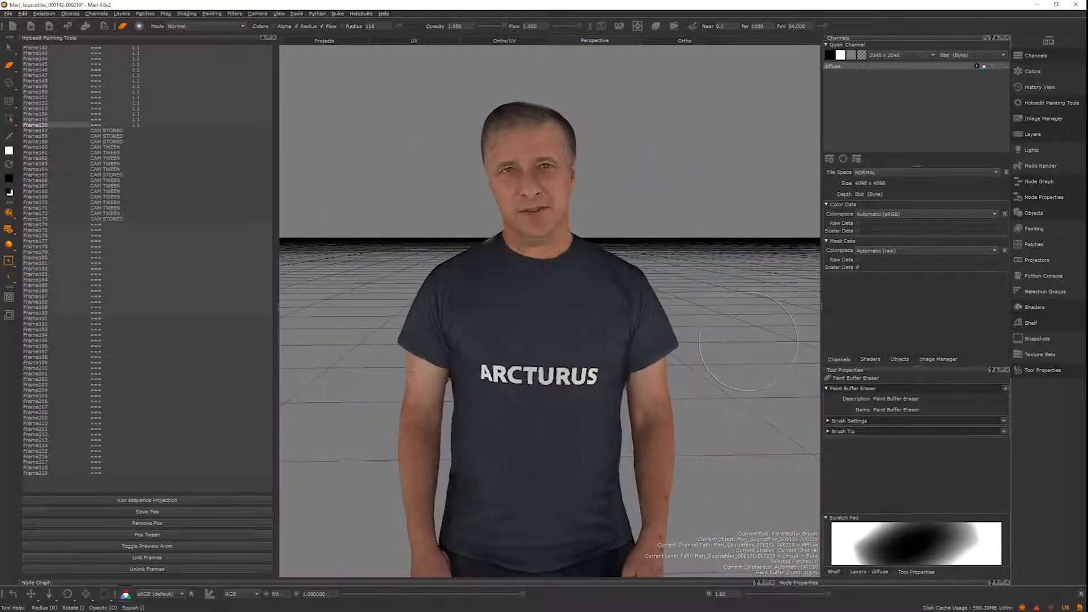
{"action": "key", "text": "Up"}
{"action": "key", "text": "Up"}
{"action": "key", "text": "Up"}
{"action": "key", "text": "Up"}
{"action": "key", "text": "Up"}
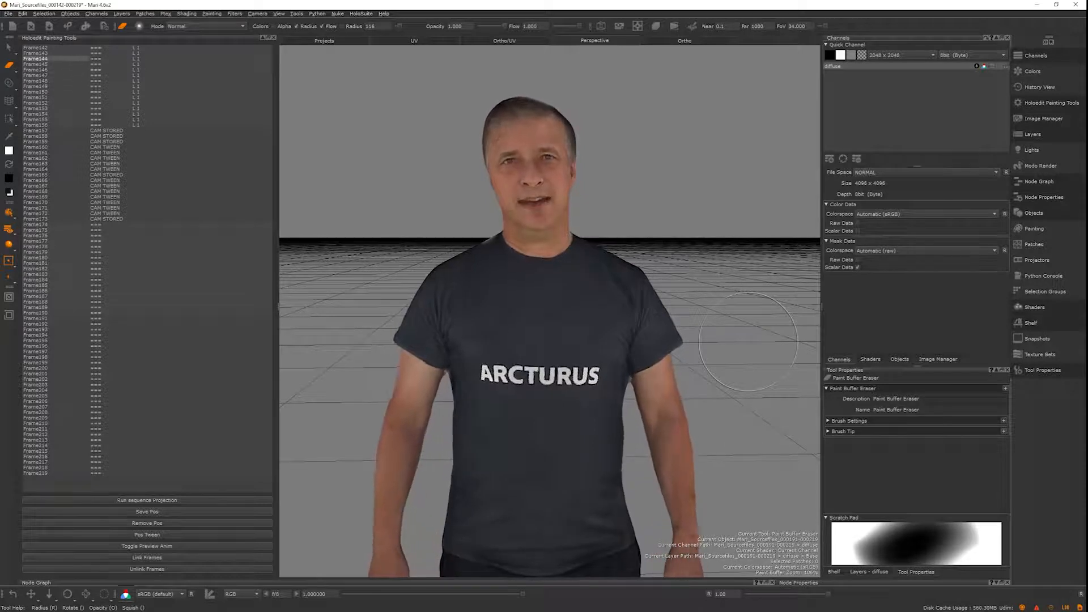
{"action": "key", "text": "Down"}
{"action": "key", "text": "Down"}
{"action": "key", "text": "Down"}
{"action": "key", "text": "Down"}
{"action": "key", "text": "Down"}
{"action": "key", "text": "Down"}
{"action": "key", "text": "Down"}
{"action": "key", "text": "Down"}
{"action": "key", "text": "Down"}
{"action": "key", "text": "Down"}
{"action": "key", "text": "Down"}
{"action": "key", "text": "Down"}
{"action": "key", "text": "Down"}
{"action": "key", "text": "Down"}
{"action": "key", "text": "Down"}
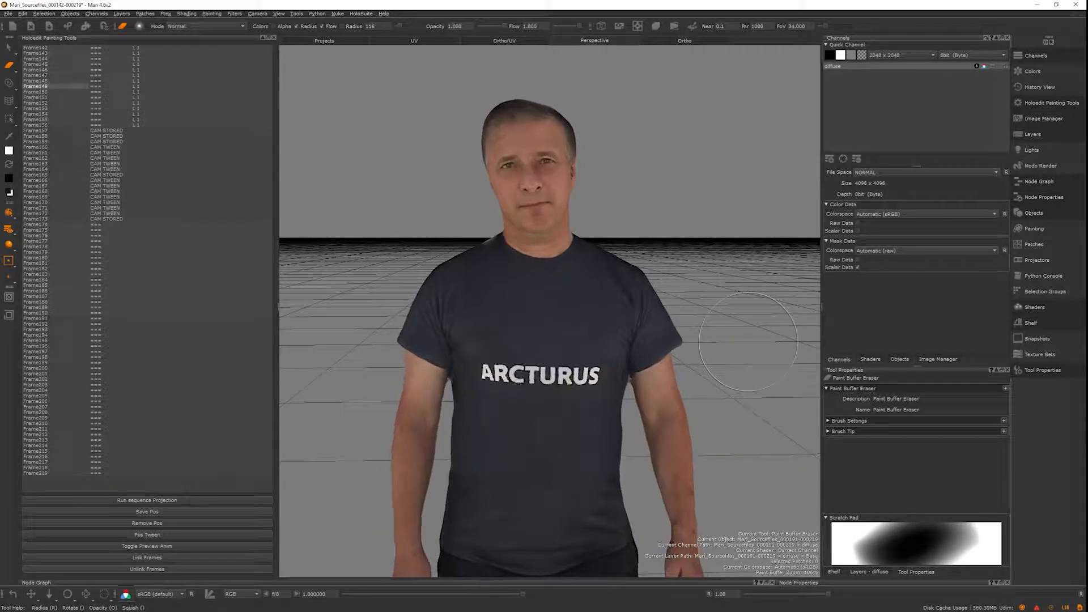
{"action": "key", "text": "Down"}
{"action": "key", "text": "Down"}
{"action": "key", "text": "Down"}
{"action": "key", "text": "Down"}
{"action": "key", "text": "Down"}
{"action": "key", "text": "Down"}
{"action": "key", "text": "Down"}
{"action": "key", "text": "Down"}
{"action": "key", "text": "Down"}
{"action": "key", "text": "Down"}
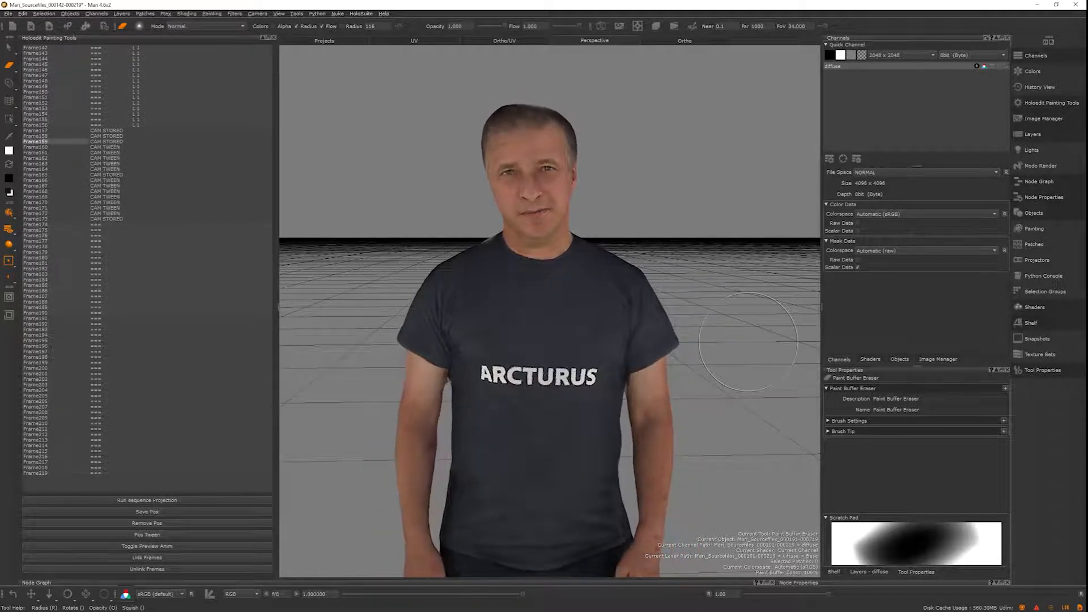
{"action": "key", "text": "Down"}
{"action": "key", "text": "Down"}
{"action": "key", "text": "Down"}
{"action": "key", "text": "Down"}
{"action": "key", "text": "Down"}
{"action": "key", "text": "Down"}
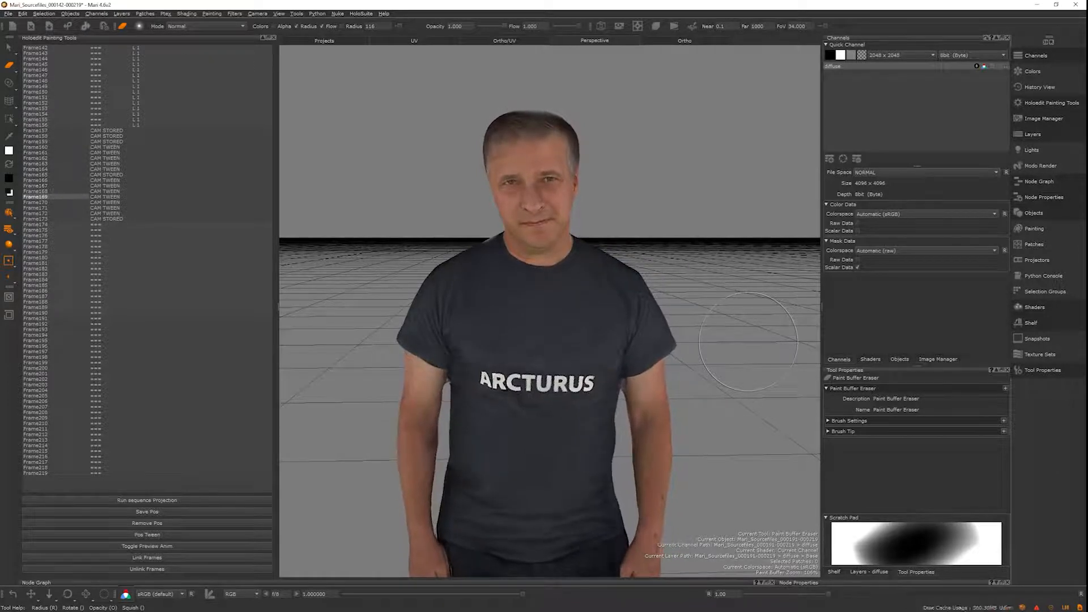
{"action": "key", "text": "Up"}
{"action": "key", "text": "Up"}
{"action": "key", "text": "Up"}
{"action": "key", "text": "Up"}
{"action": "key", "text": "Up"}
{"action": "key", "text": "Up"}
{"action": "key", "text": "Up"}
{"action": "key", "text": "Up"}
{"action": "key", "text": "Up"}
{"action": "key", "text": "Up"}
{"action": "key", "text": "Up"}
{"action": "key", "text": "Up"}
{"action": "key", "text": "Up"}
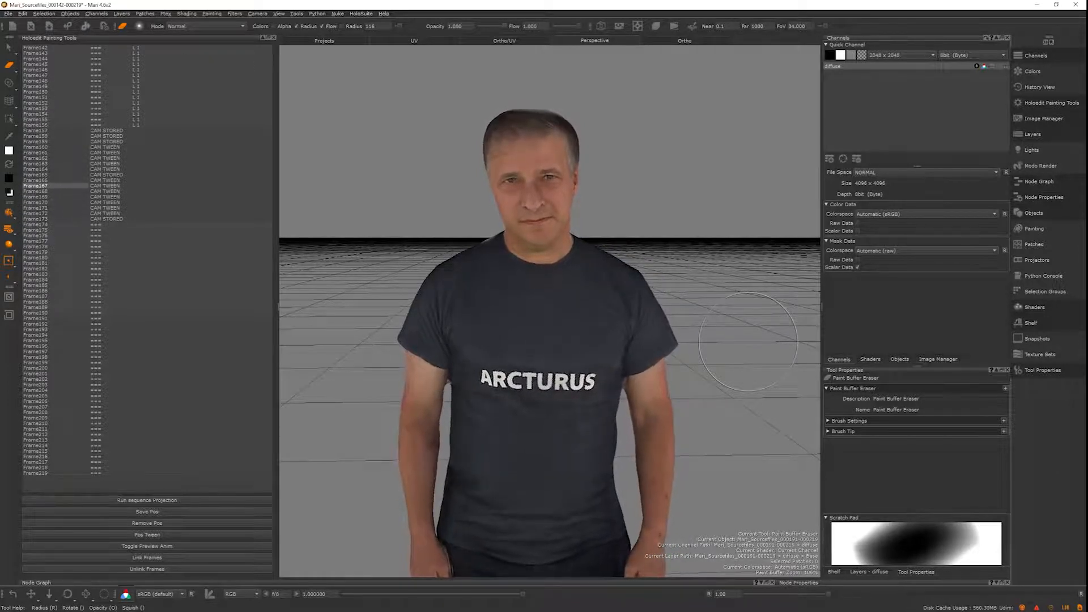
{"action": "key", "text": "Up"}
{"action": "key", "text": "Up"}
{"action": "key", "text": "Up"}
{"action": "key", "text": "Up"}
{"action": "key", "text": "Up"}
{"action": "key", "text": "Up"}
{"action": "key", "text": "Up"}
{"action": "key", "text": "Up"}
{"action": "key", "text": "Up"}
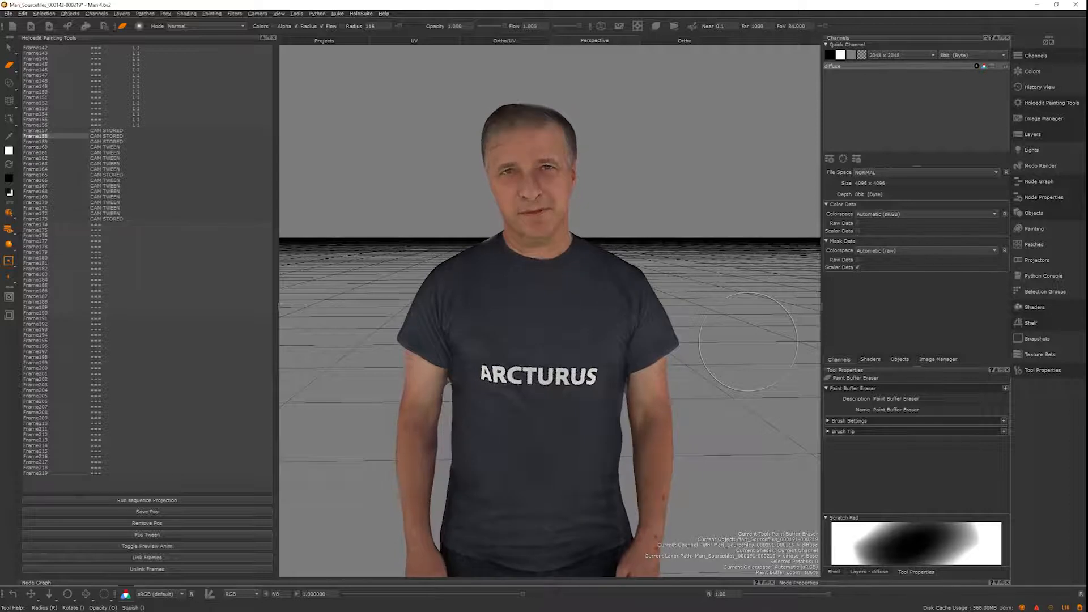
{"action": "key", "text": "Down"}
{"action": "key", "text": "Down"}
{"action": "key", "text": "Down"}
{"action": "key", "text": "Down"}
{"action": "key", "text": "Down"}
{"action": "key", "text": "Down"}
{"action": "key", "text": "Down"}
{"action": "key", "text": "Down"}
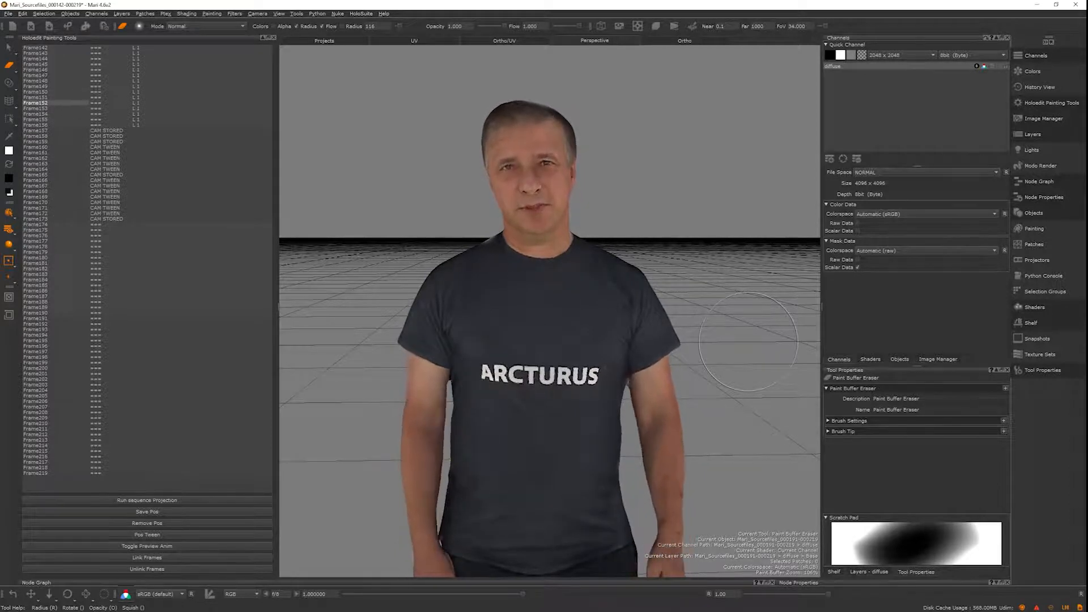
{"action": "key", "text": "Down"}
{"action": "key", "text": "Down"}
{"action": "key", "text": "Down"}
{"action": "key", "text": "Down"}
{"action": "key", "text": "Down"}
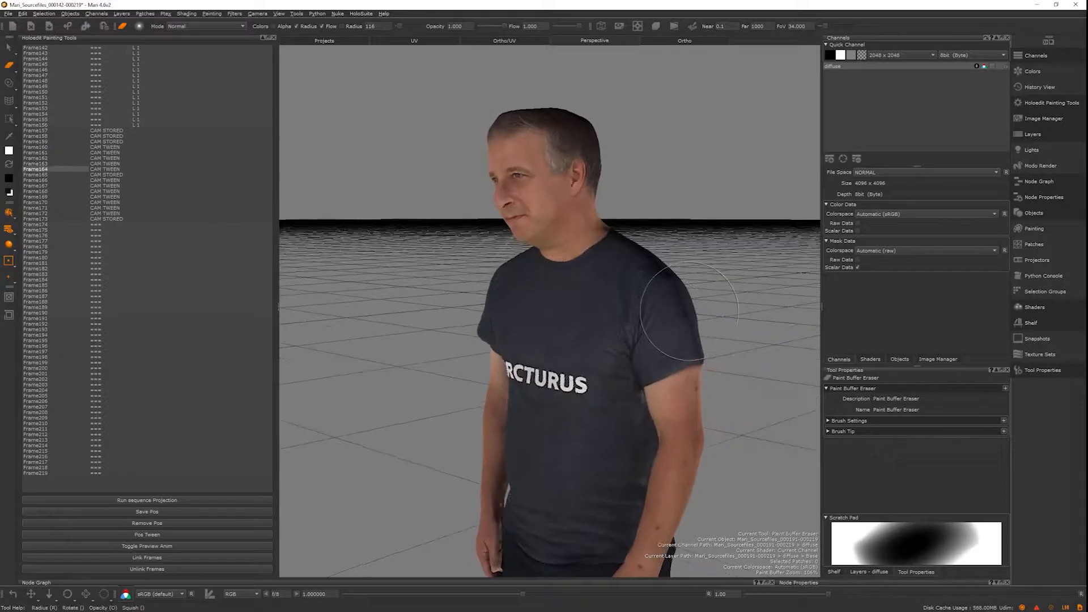
Examine the projected shirt from a side angle across Frame161 to Frame165
{"action": "key", "text": "Up"}
{"action": "key", "text": "Up"}
{"action": "key", "text": "Up"}
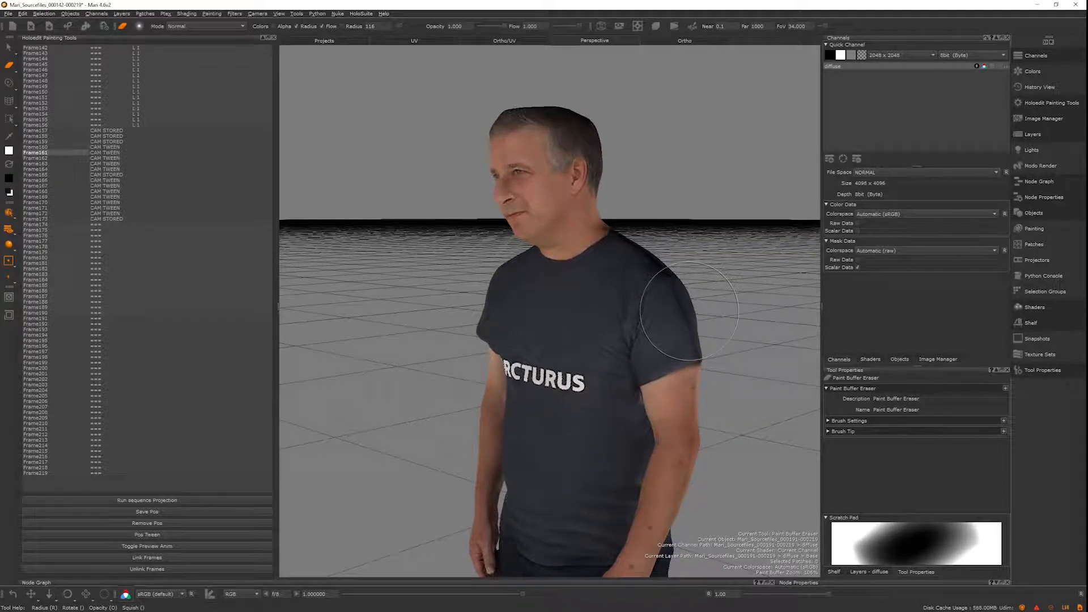
{"action": "key", "text": "Down"}
{"action": "key", "text": "Down"}
{"action": "key", "text": "Down"}
{"action": "key", "text": "Down"}
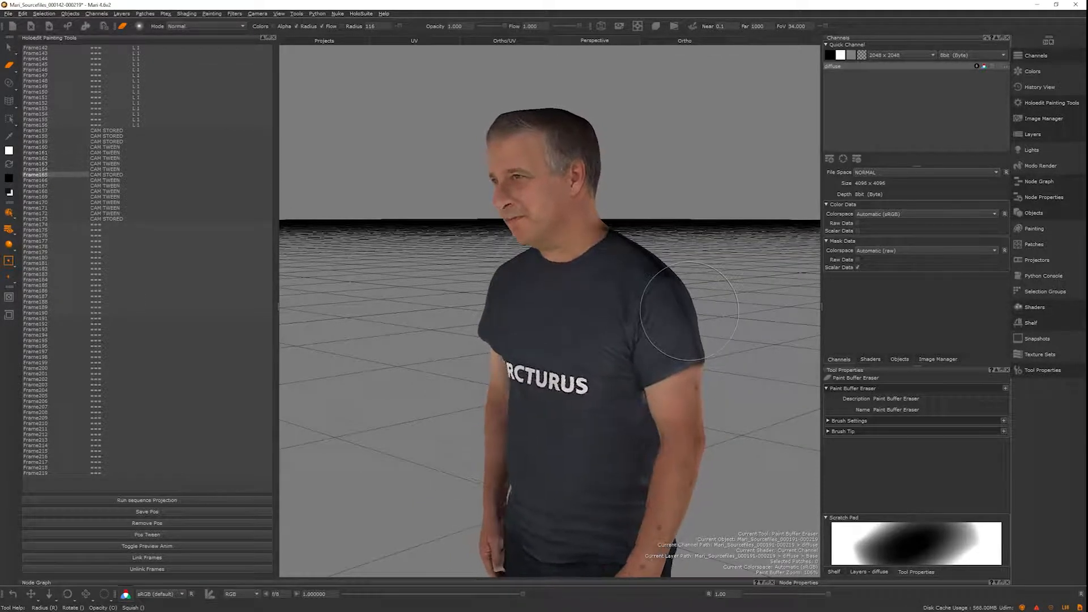
{"action": "key", "text": "Down"}
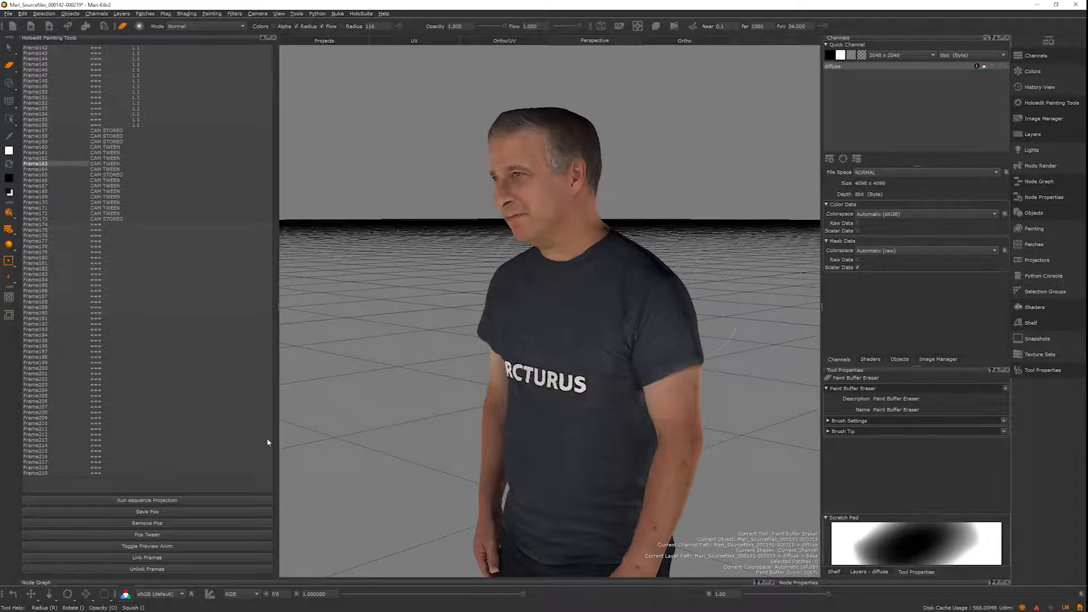
Select Frame174 through Frame219 and link them
{"action": "left_click_drag", "start_coordinate": [43, 226], "coordinate": [48, 474]}
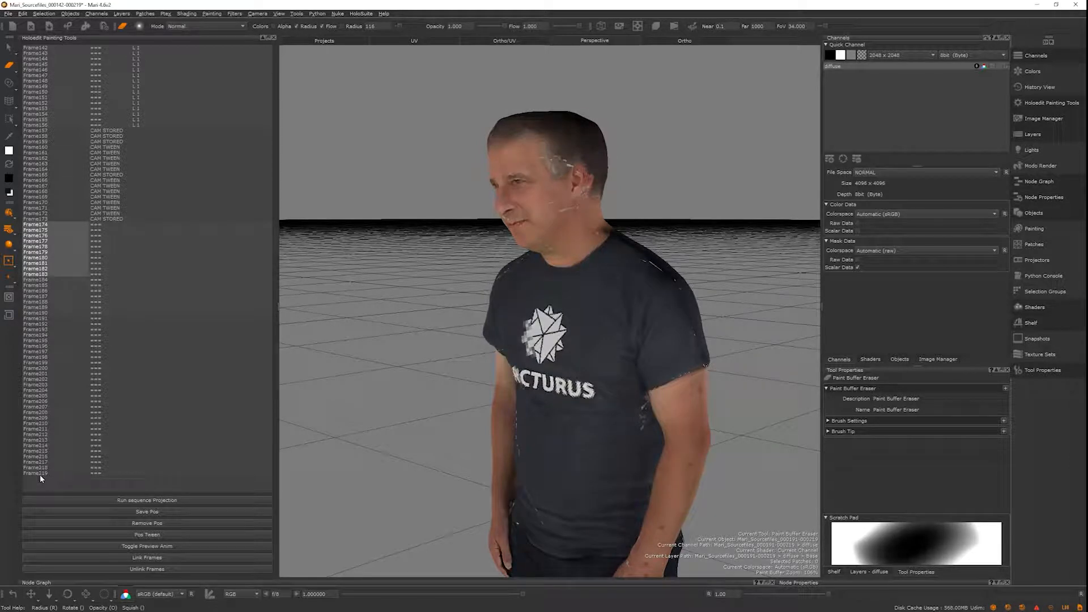
{"action": "left_click", "coordinate": [40, 474]}
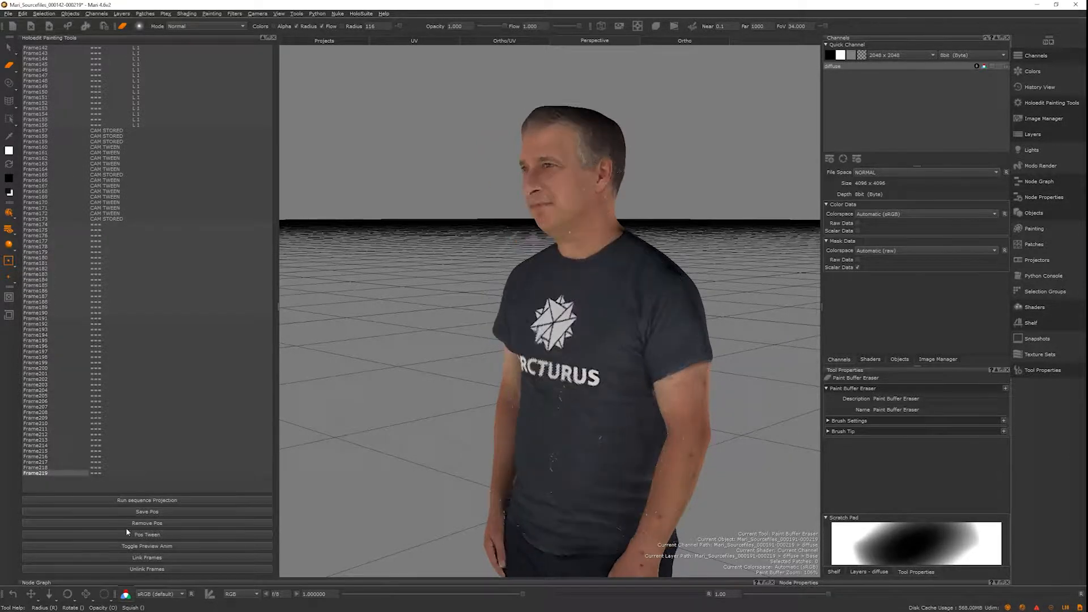
{"action": "left_click_drag", "start_coordinate": [56, 477], "coordinate": [43, 227]}
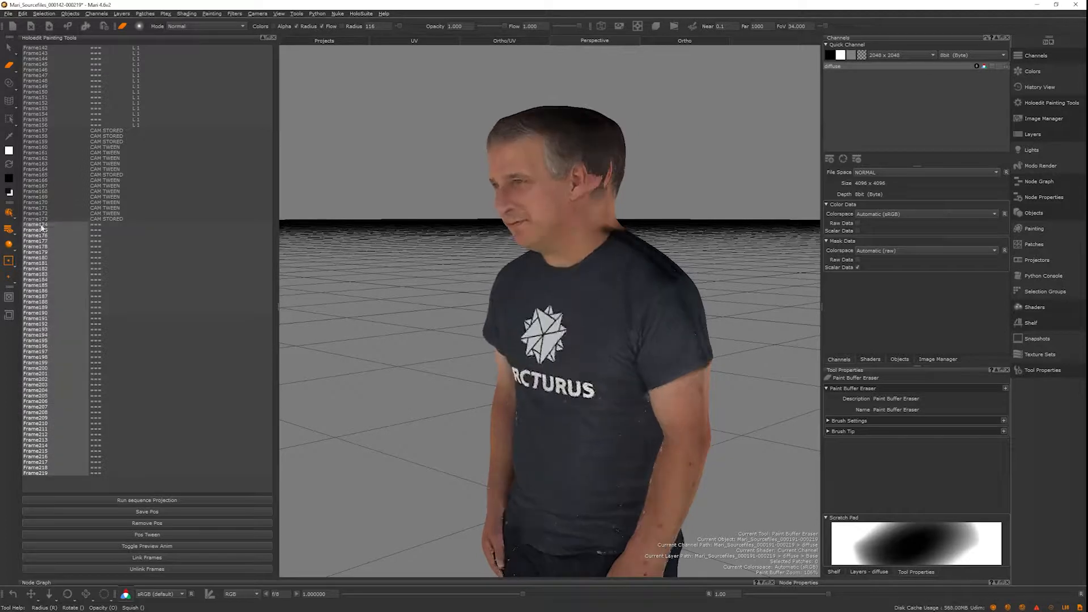
{"action": "left_click", "coordinate": [164, 558]}
Activate the Clone Stamp on Frame173 and compare the shirt's alignment with the adjacent Frame172 and Frame174
{"action": "left_click", "coordinate": [36, 220]}
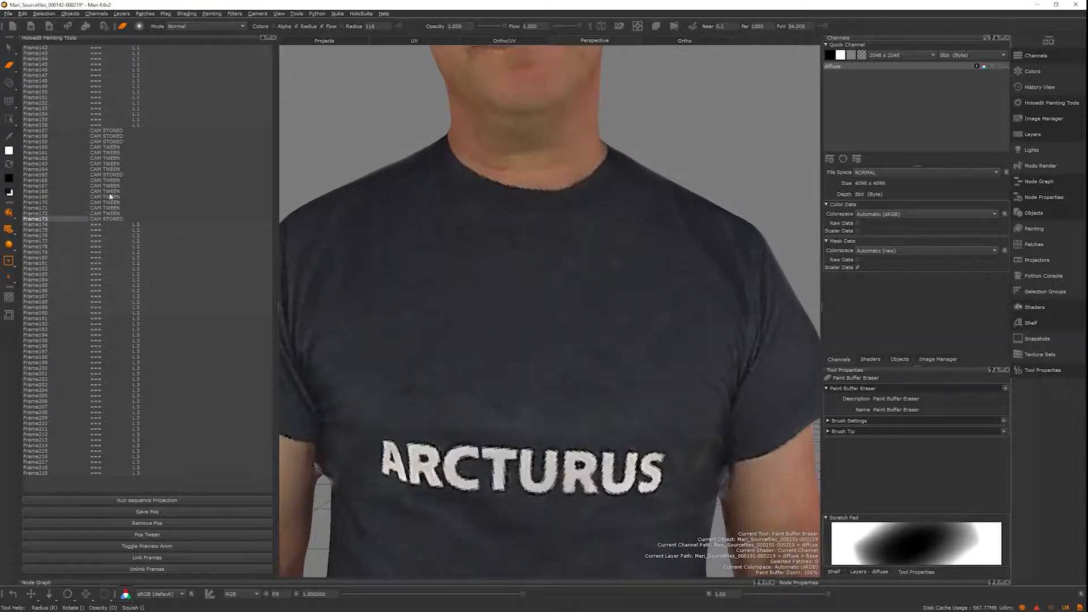
{"action": "left_click", "coordinate": [9, 82]}
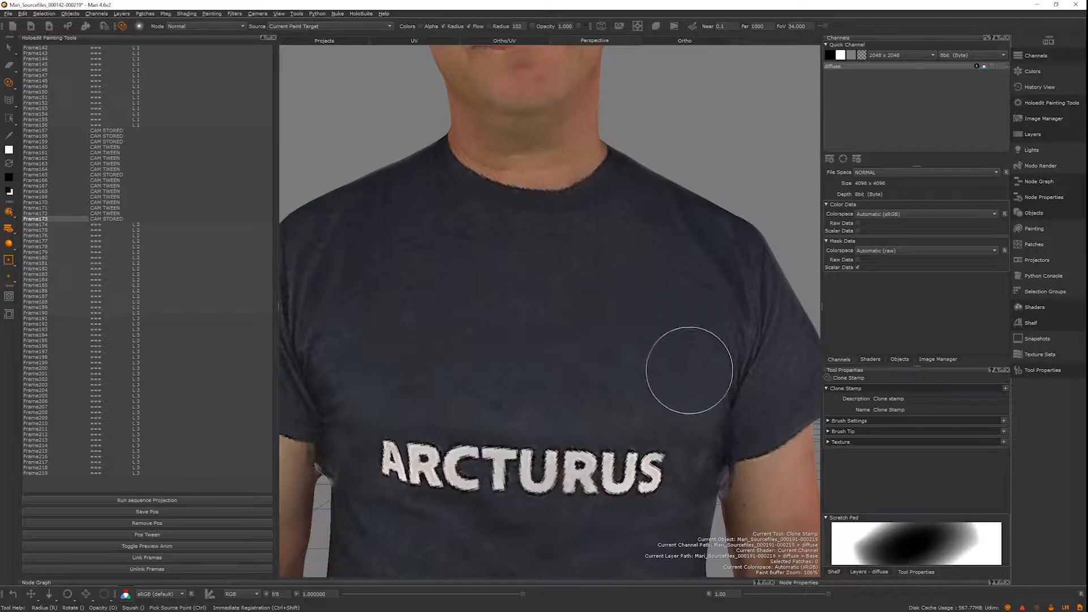
{"action": "key", "text": "Down"}
{"action": "key", "text": "Up"}
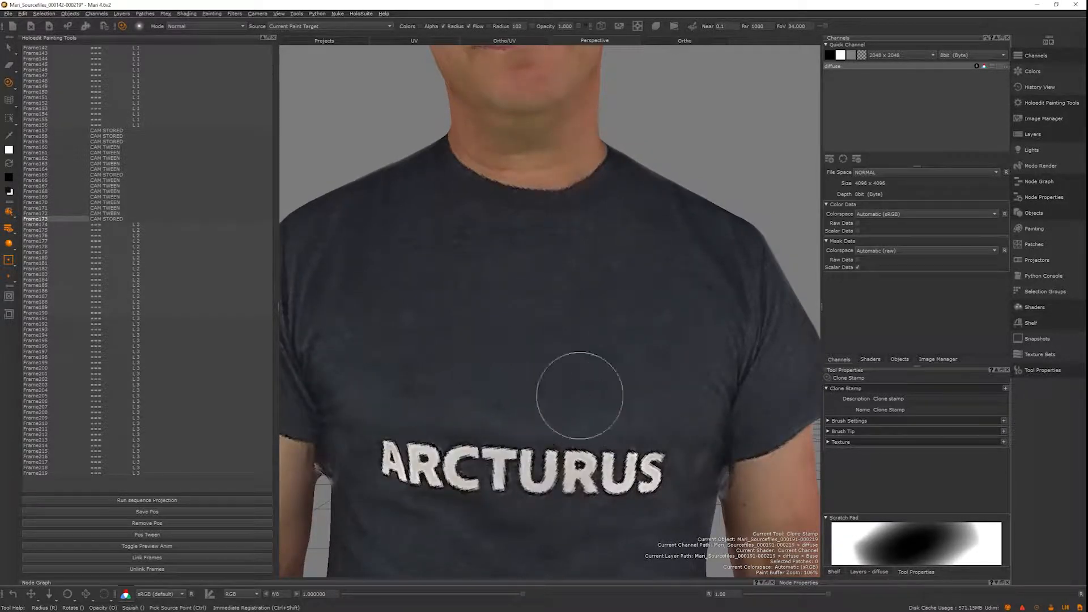
{"action": "key", "text": "Down"}
{"action": "key", "text": "Up"}
{"action": "key", "text": "Up"}
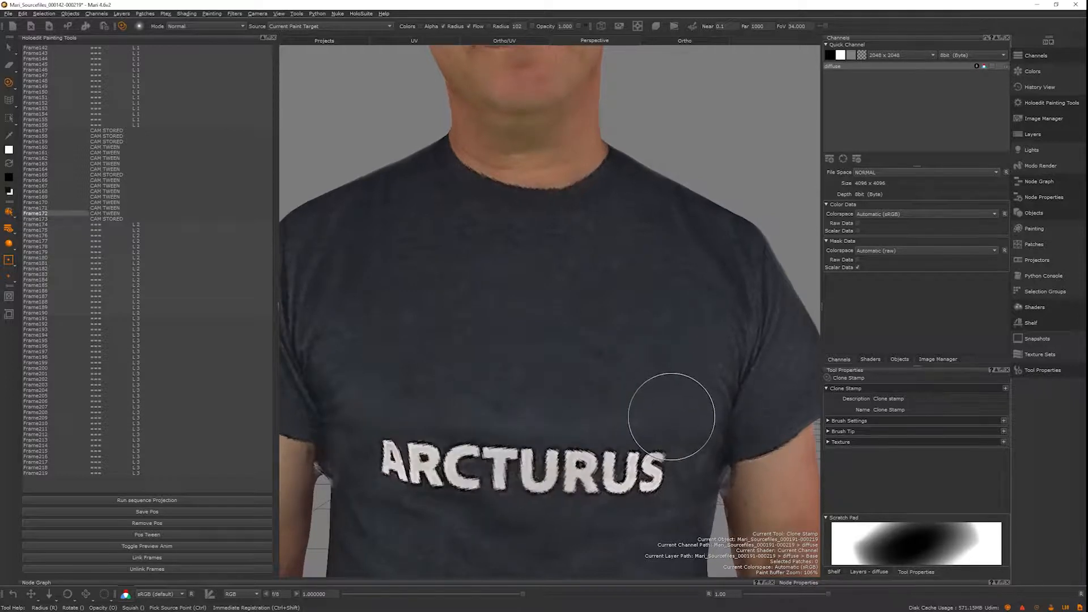
{"action": "key", "text": "Down"}
{"action": "key", "text": "Down"}
{"action": "left_click", "coordinate": [679, 414], "text": "ctrl"}
{"action": "key", "text": "Up"}
{"action": "key", "text": "Down"}
{"action": "key", "text": "Up"}
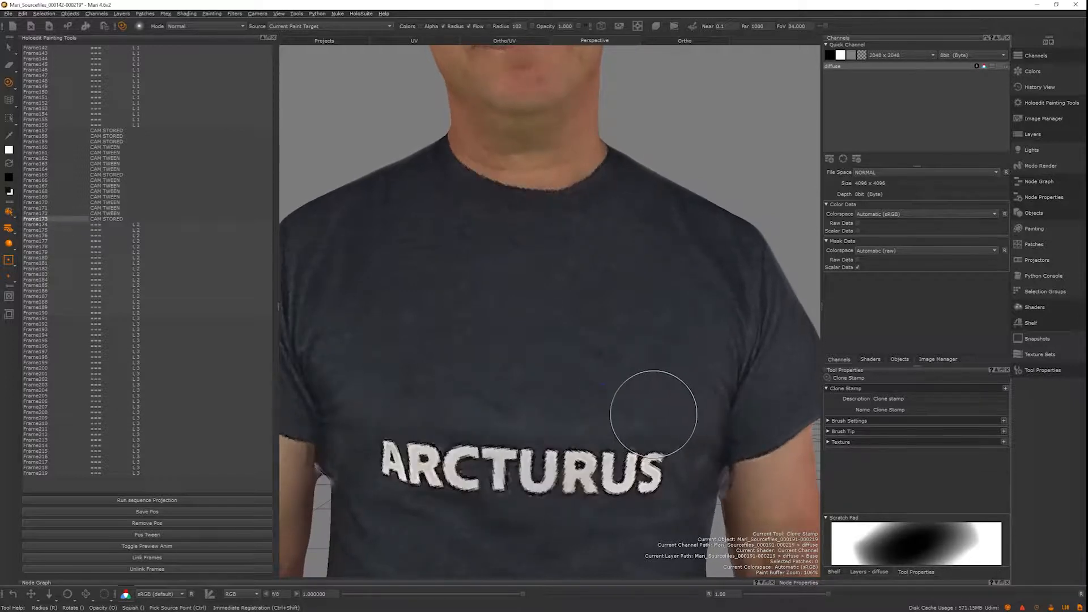
Align the camera on Frame174 to match the chest in Frame173 and store its position
{"action": "key", "text": "Down"}
{"action": "key", "text": "alt+shift"}
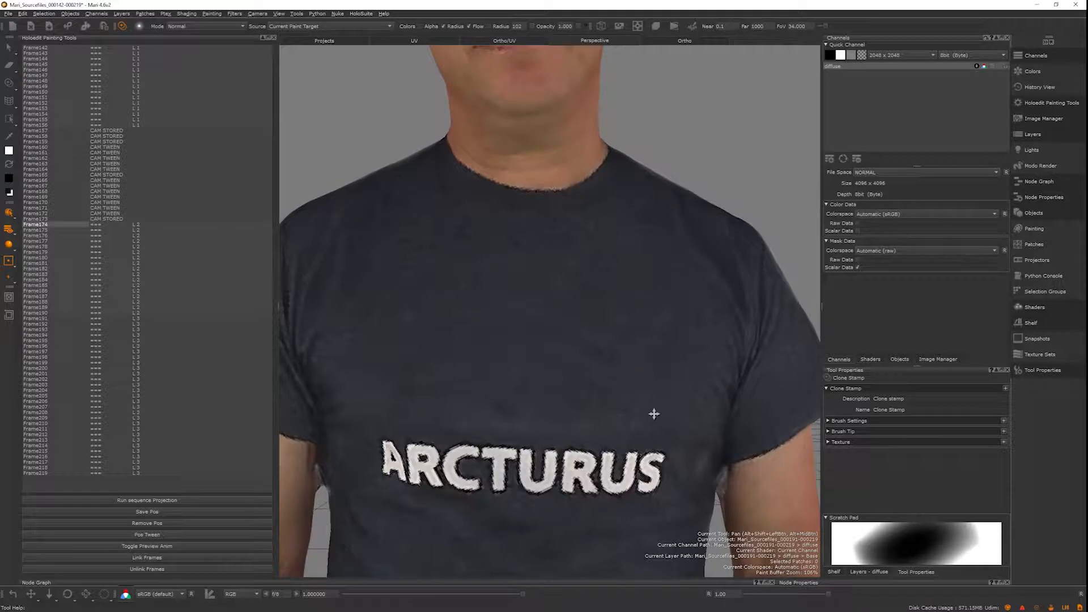
{"action": "key", "text": "Up"}
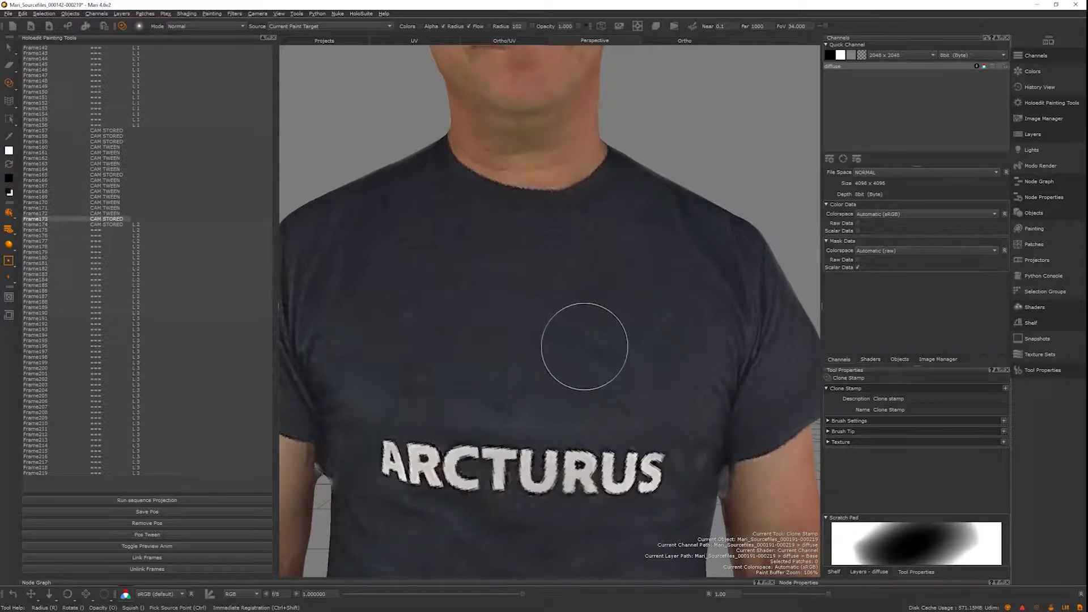
Sample clean fabric on the shirt's chest in Frame174 as the Clone Stamp source
{"action": "key", "text": "Down"}
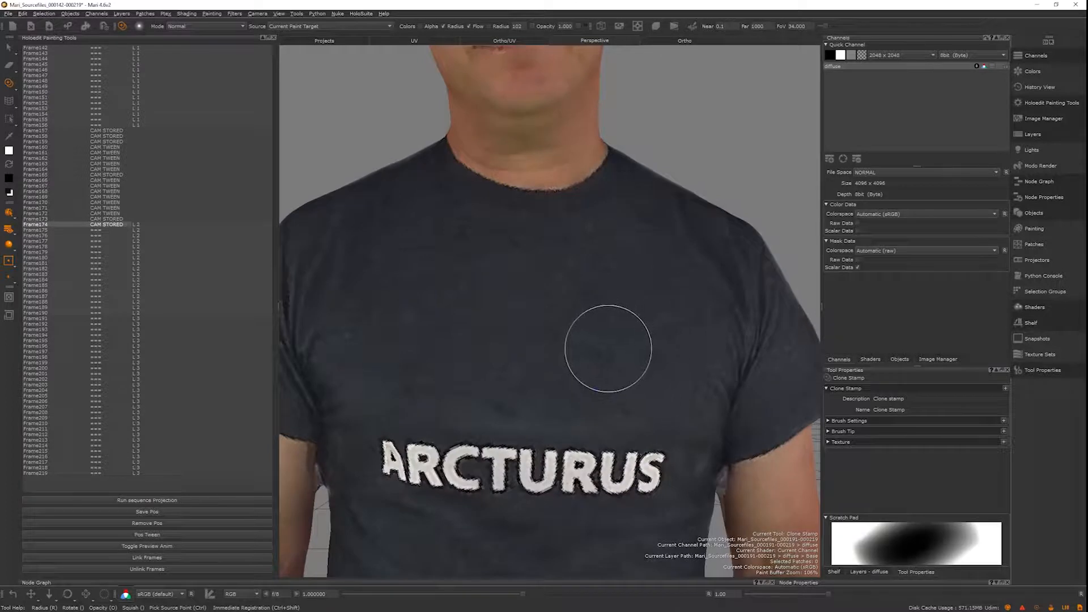
{"action": "left_click", "coordinate": [639, 347], "text": "ctrl"}
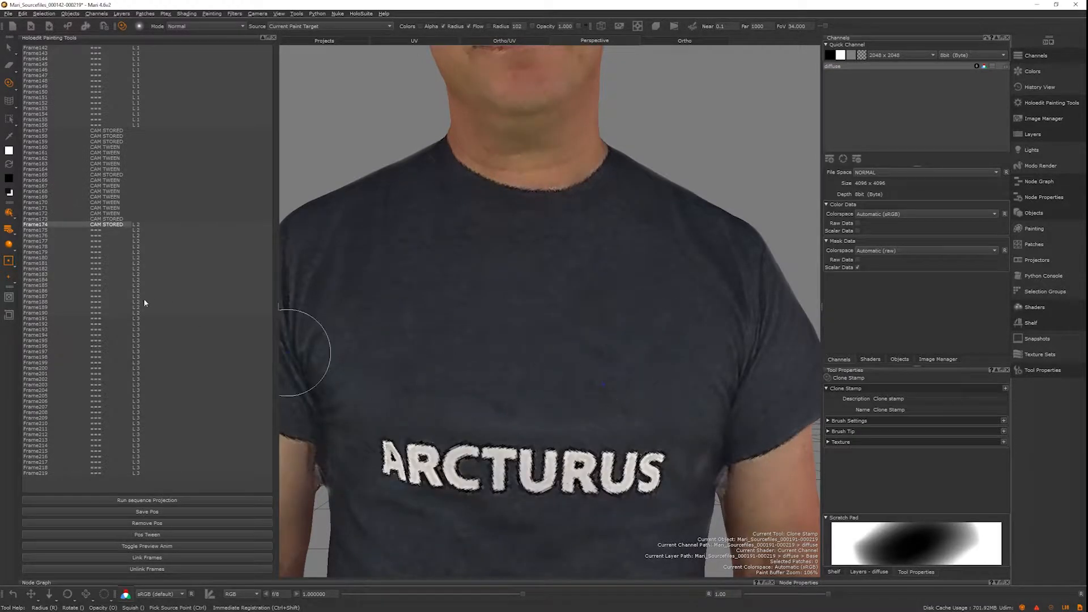
Store the camera position on Frame190, then align the camera on Frame191 to match its chest and store that position
{"action": "left_click", "coordinate": [37, 314]}
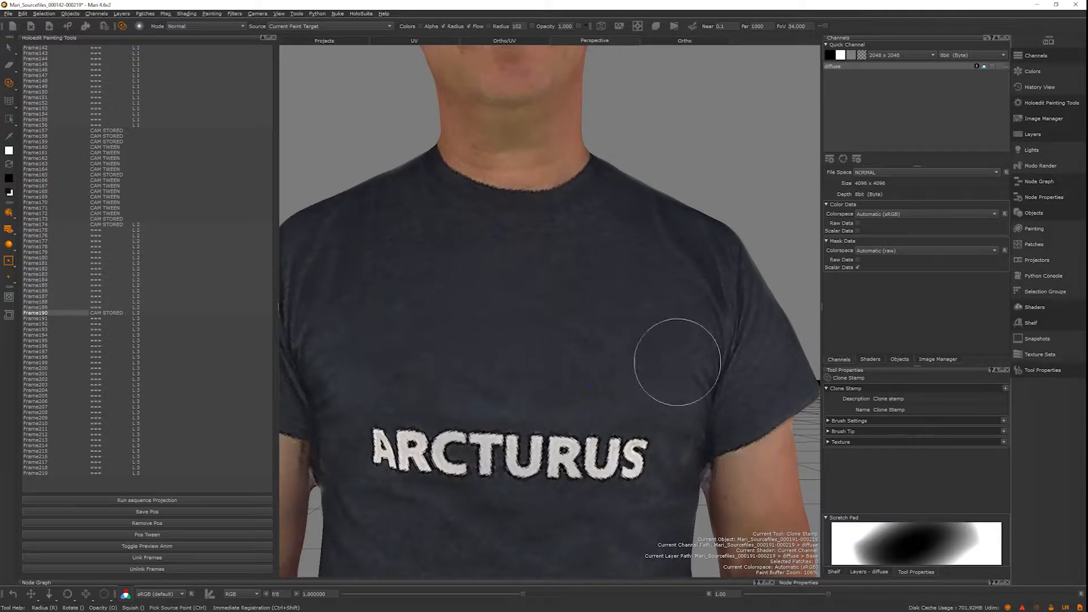
{"action": "key", "text": "Right"}
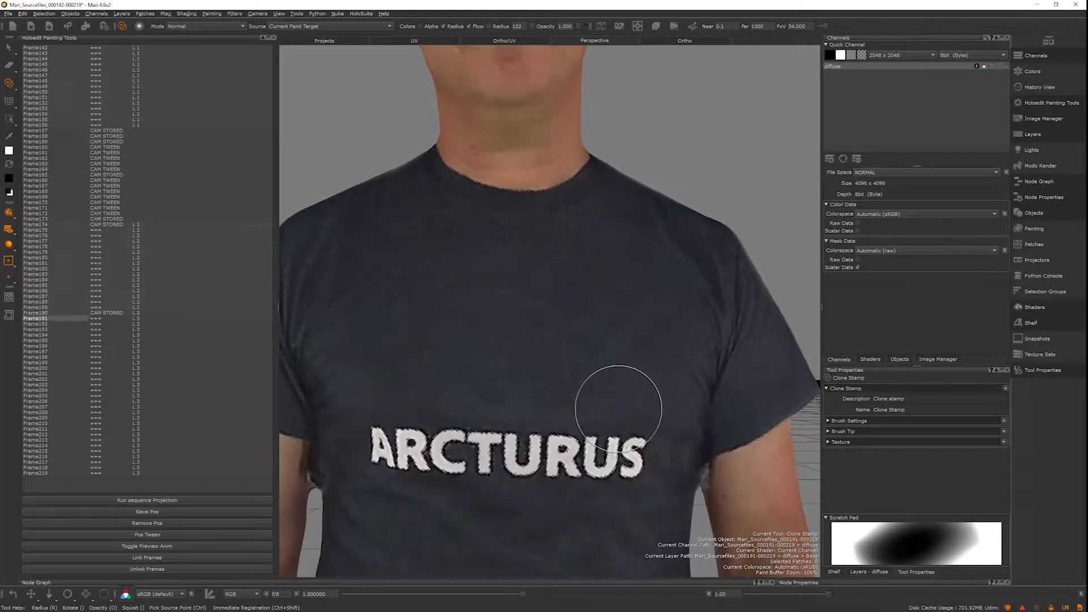
{"action": "middle_click_drag", "start_coordinate": [617, 406], "coordinate": [617, 406], "text": "alt"}
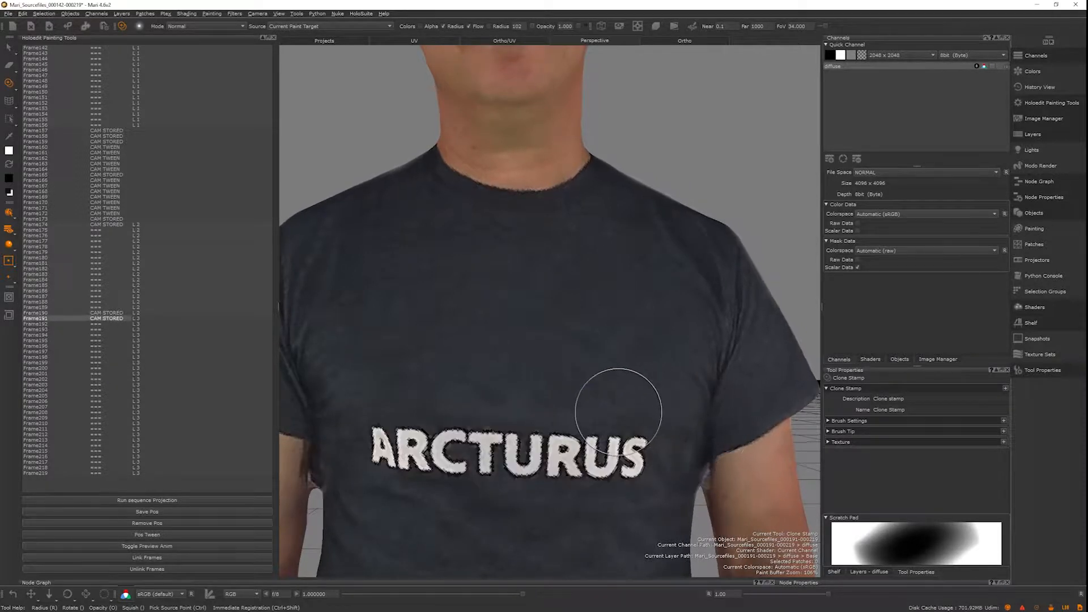
Compare the chest between Frame190 and Frame191 and fine-tune the stored camera alignment on Frame191
{"action": "key", "text": "Up"}
{"action": "key", "text": "Down"}
{"action": "key", "text": "Up"}
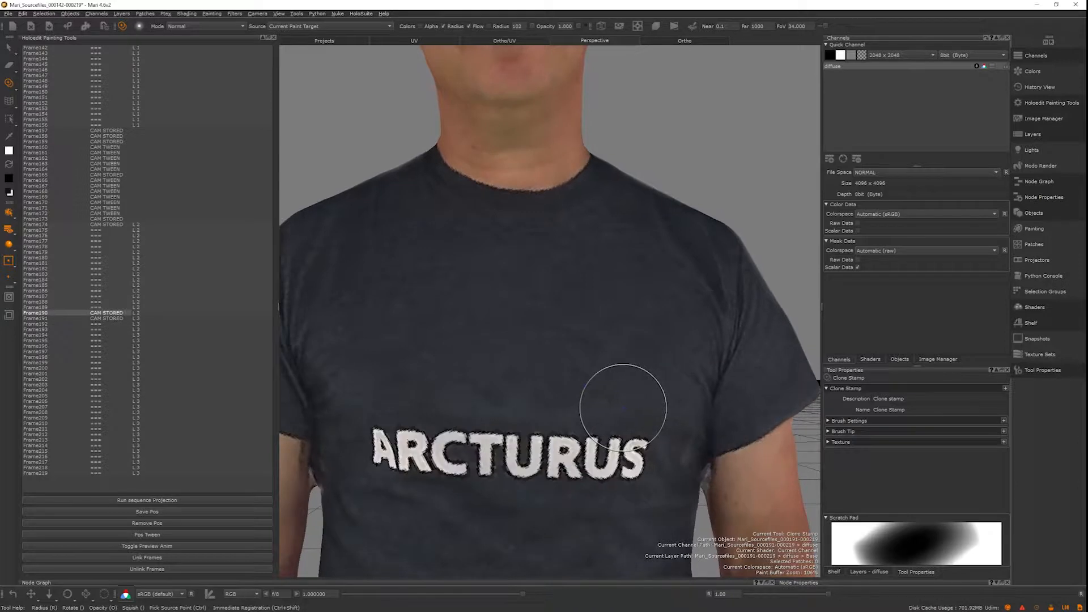
{"action": "key", "text": "Down"}
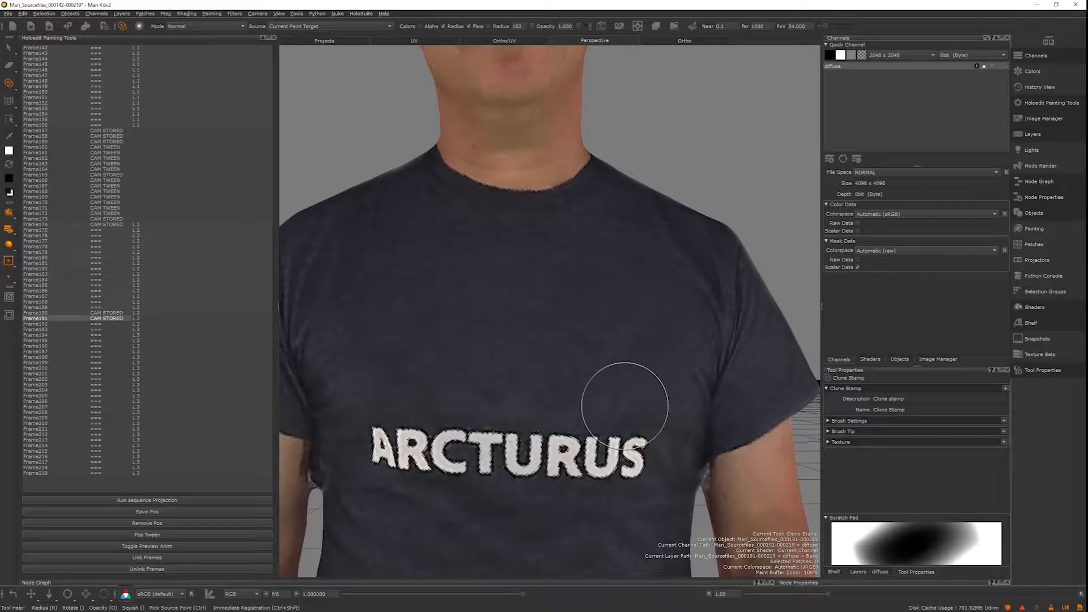
{"action": "key", "text": "Up"}
{"action": "key", "text": "Down"}
{"action": "middle_click_drag", "start_coordinate": [623, 406], "coordinate": [622, 407], "text": "alt"}
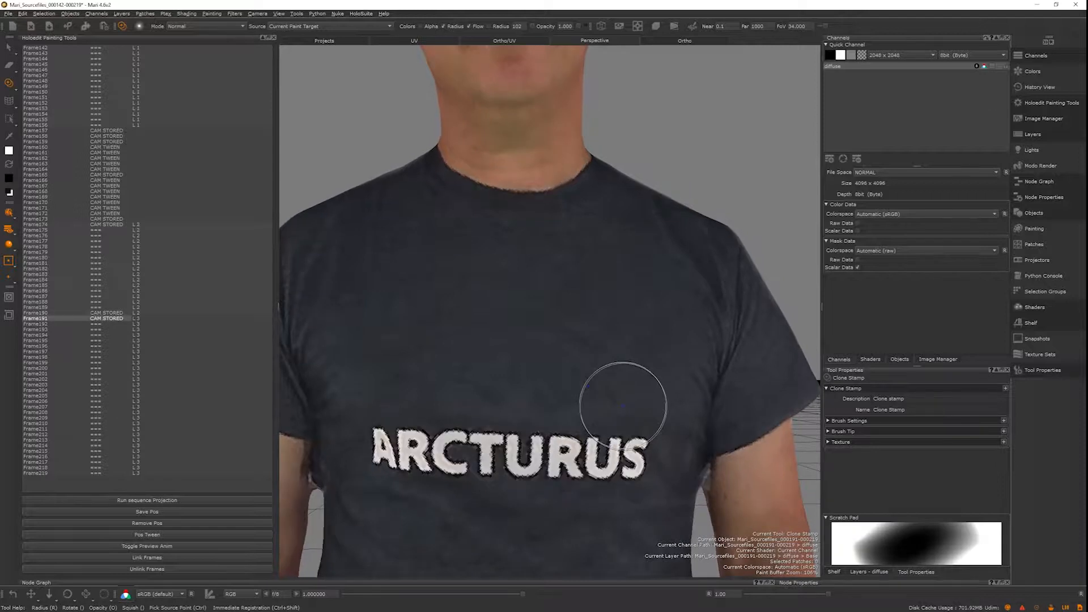
{"action": "key", "text": "Up"}
{"action": "key", "text": "Down"}
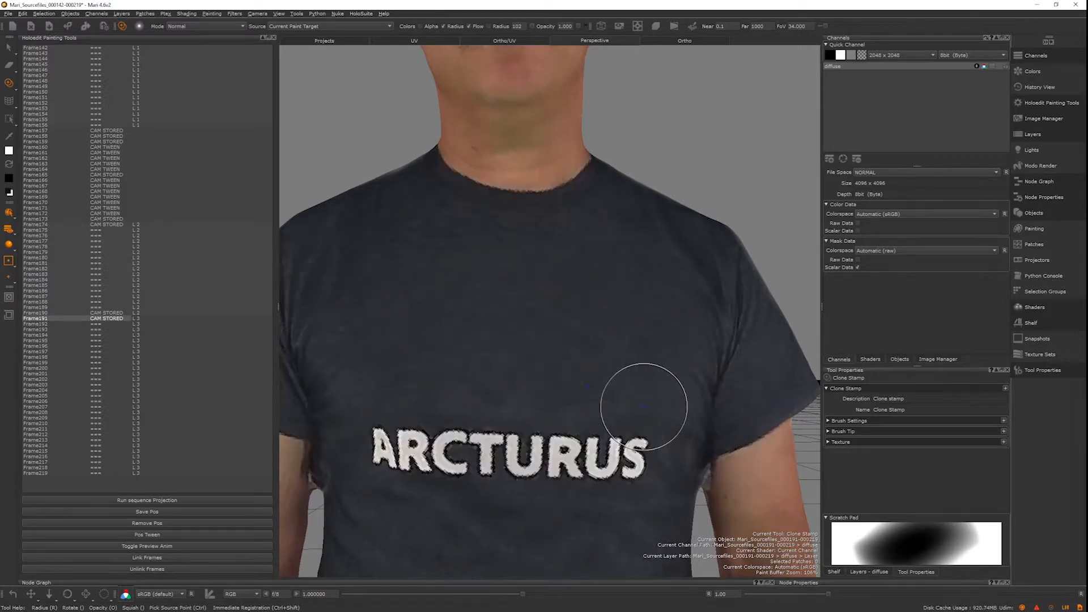
Preview the frame sequence animation with the whole upper body in view and save the project
{"action": "mouse_move", "coordinate": [643, 404]}
{"action": "right_mouse_down", "text": "alt"}
{"action": "mouse_move", "coordinate": [624, 442]}
{"action": "mouse_move", "coordinate": [543, 425]}
{"action": "right_mouse_up", "text": "alt"}
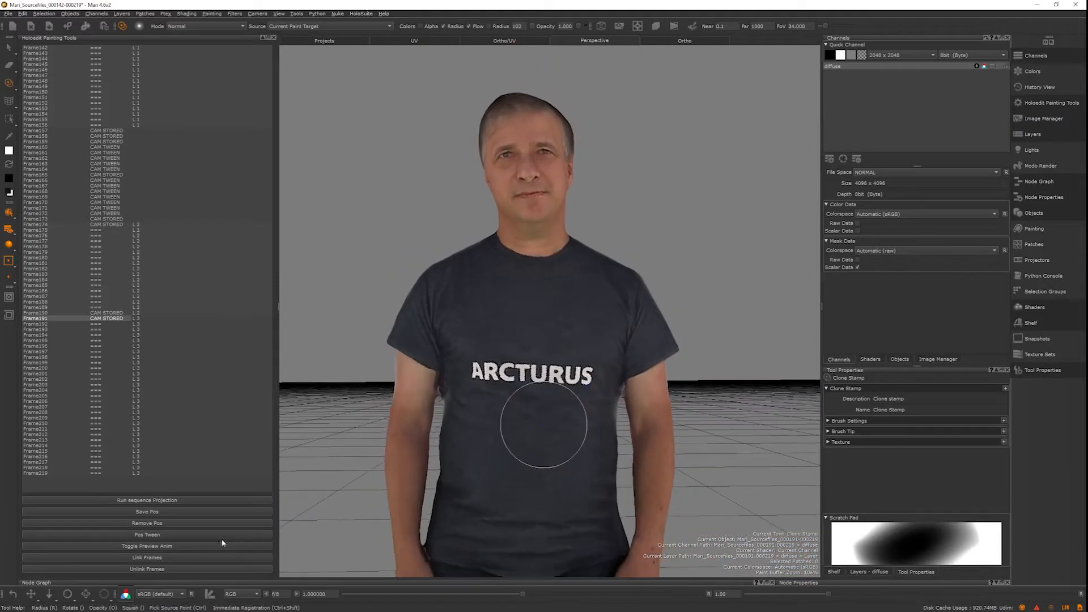
{"action": "left_click", "coordinate": [195, 546]}
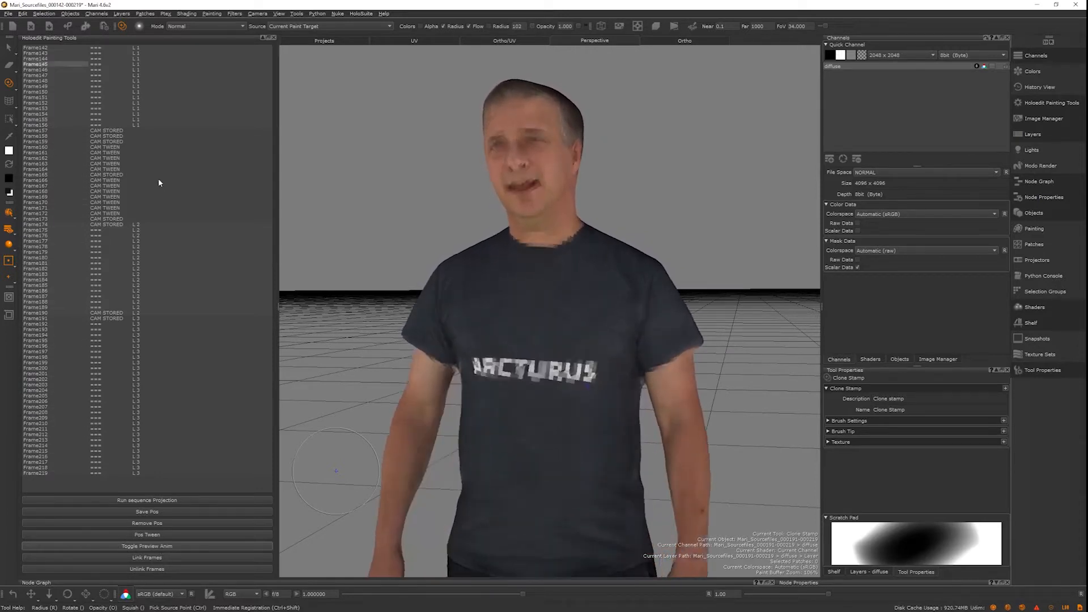
{"action": "left_click", "coordinate": [49, 28]}
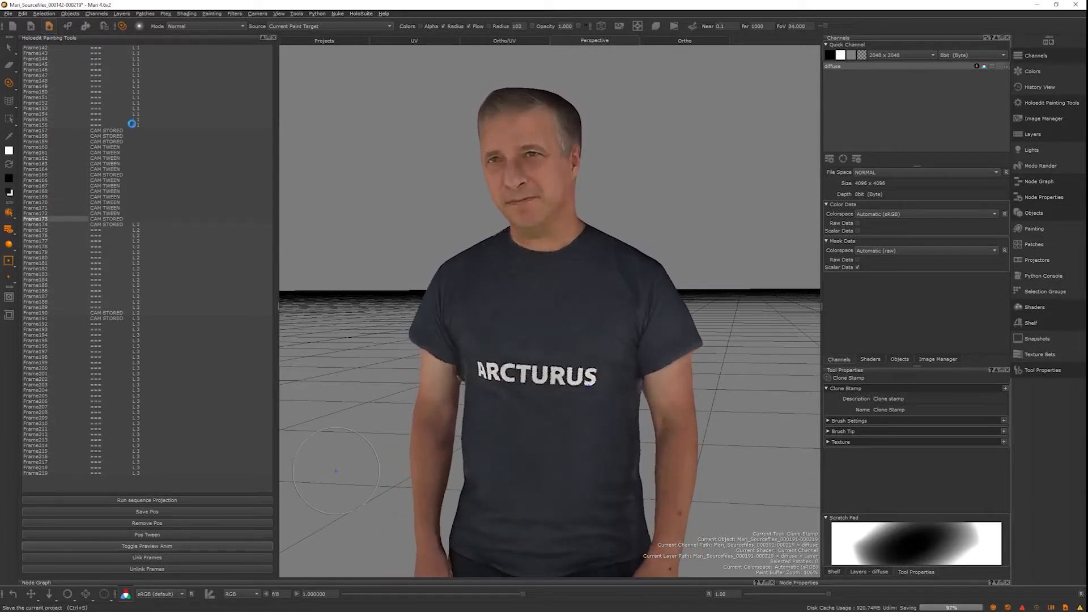